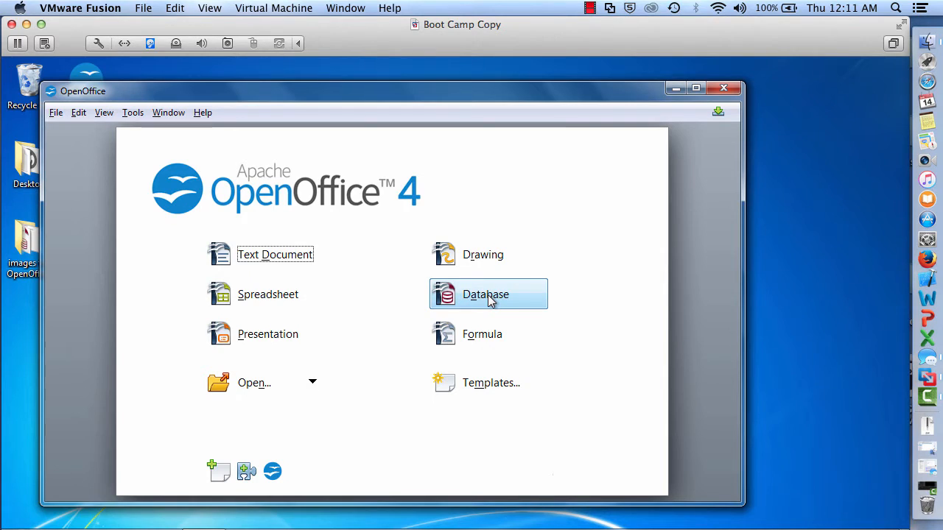
# Step: Create a new database with the Database Wizard, registering it in OpenOffice and opening it for editing
pyautogui.click(490, 301)
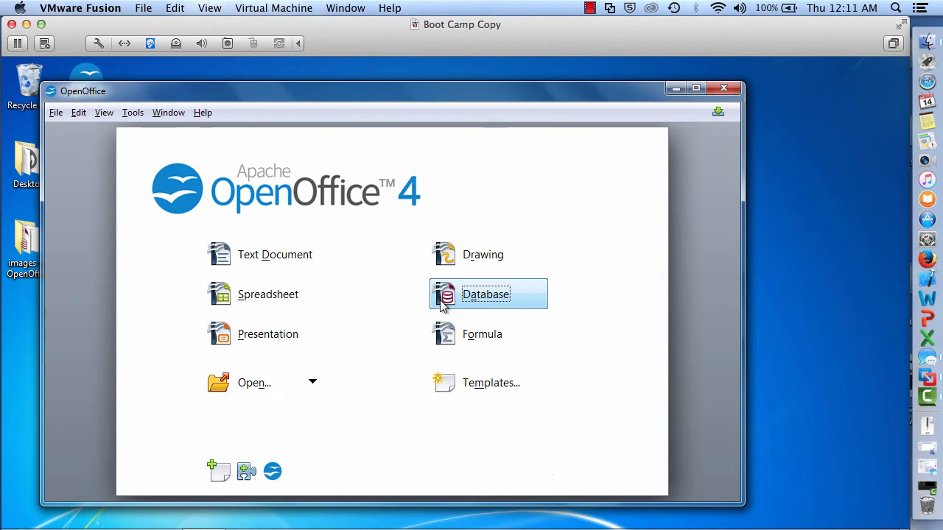
pyautogui.click(590, 9)
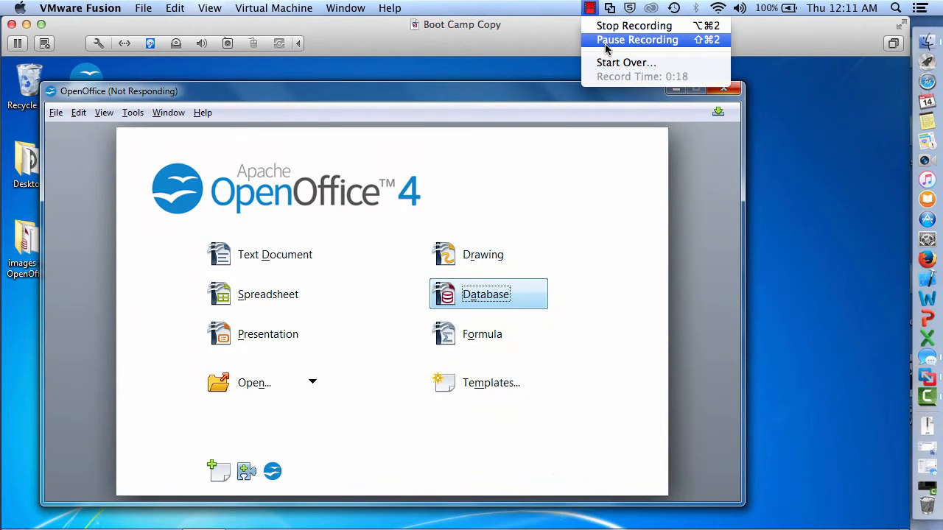
pyautogui.click(605, 43)
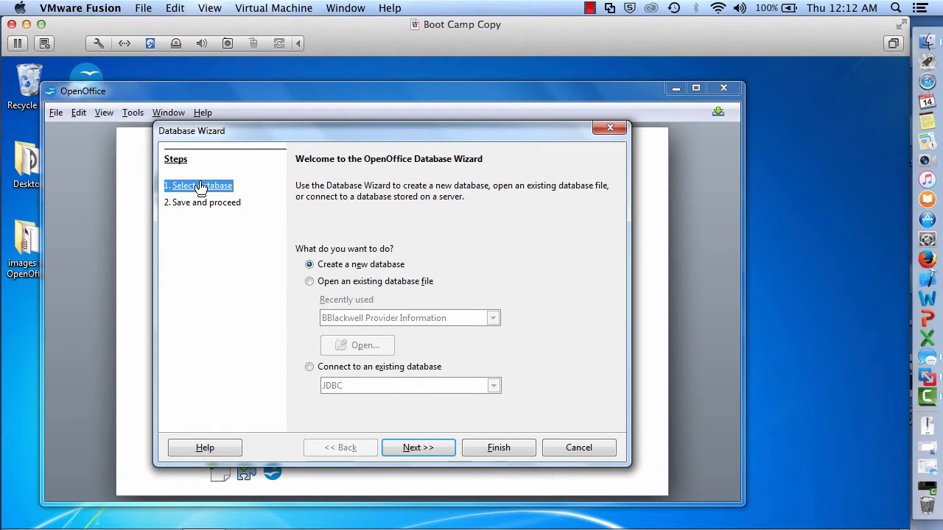
pyautogui.click(423, 448)
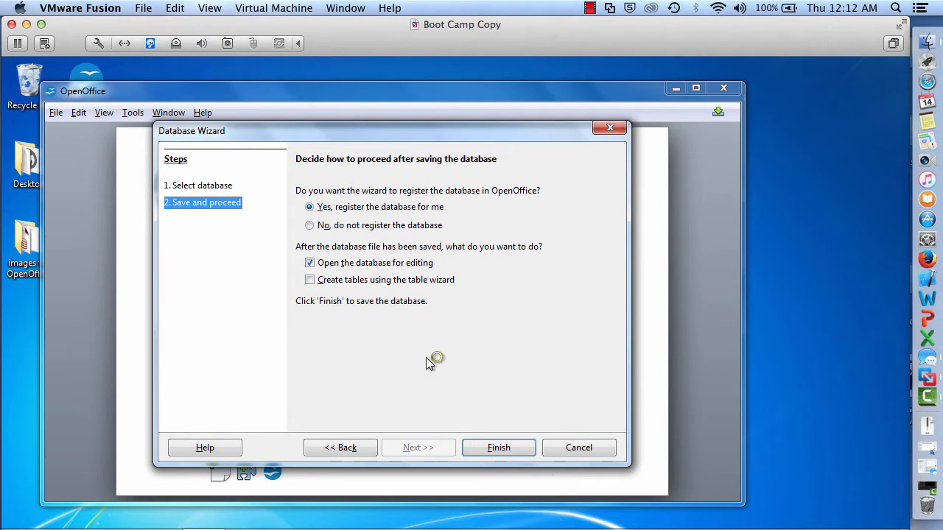
pyautogui.click(490, 445)
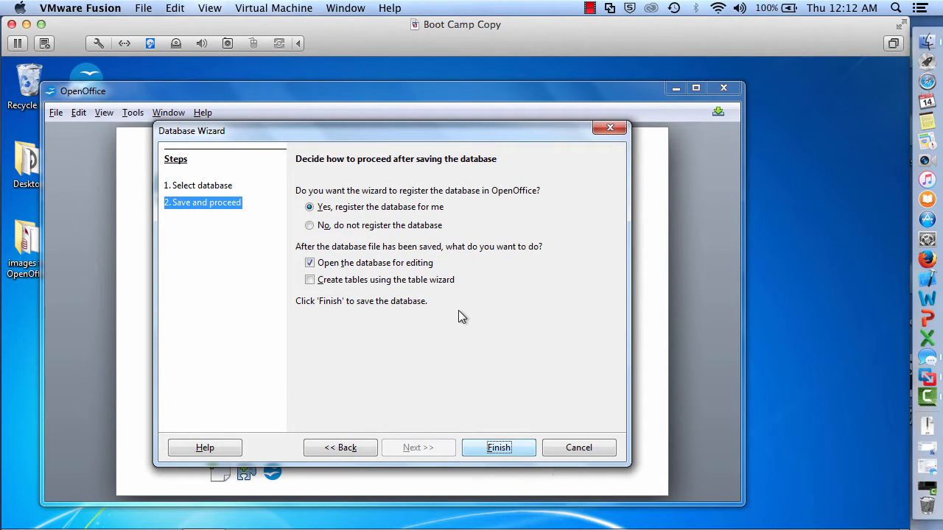
pyautogui.click(593, 6)
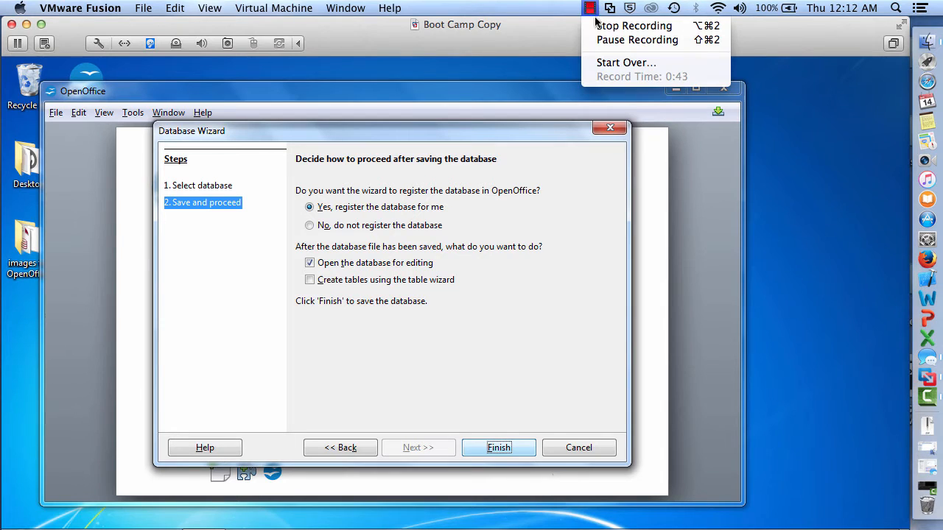
pyautogui.click(599, 40)
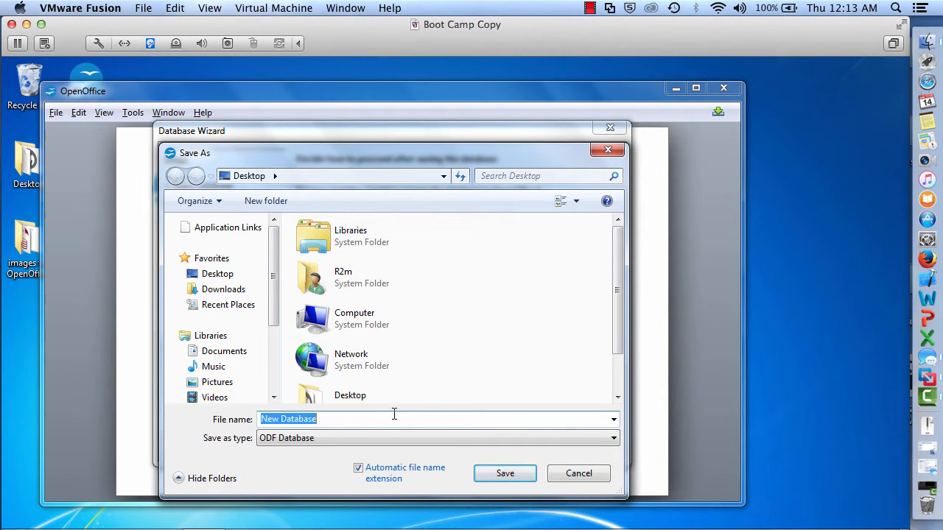
# Step: Save the new database on the Desktop as Test in ODF Database format
pyautogui.write('Test')
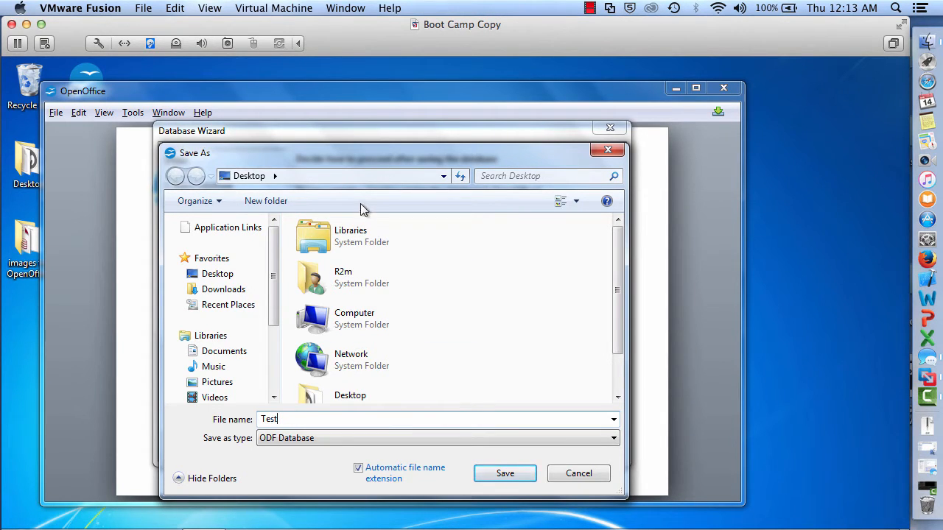
pyautogui.click(503, 473)
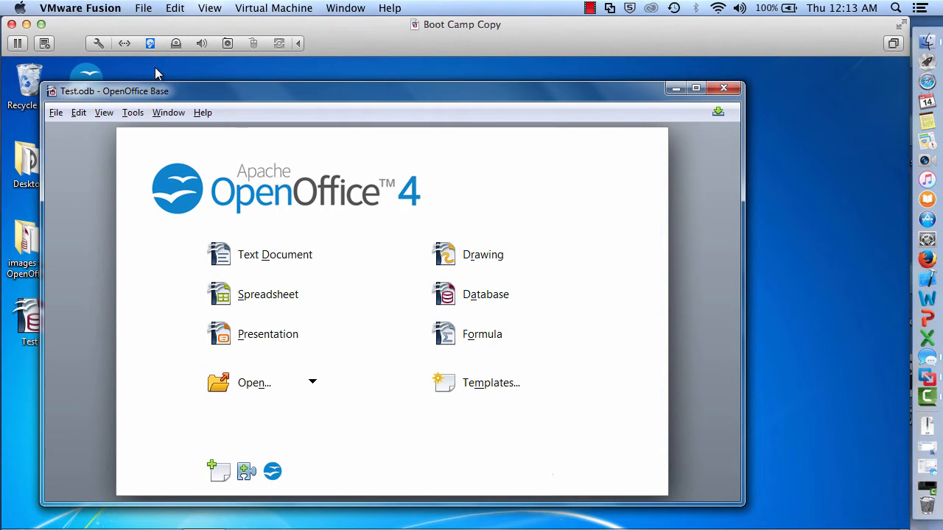
pyautogui.click(81, 90)
pyautogui.click(591, 11)
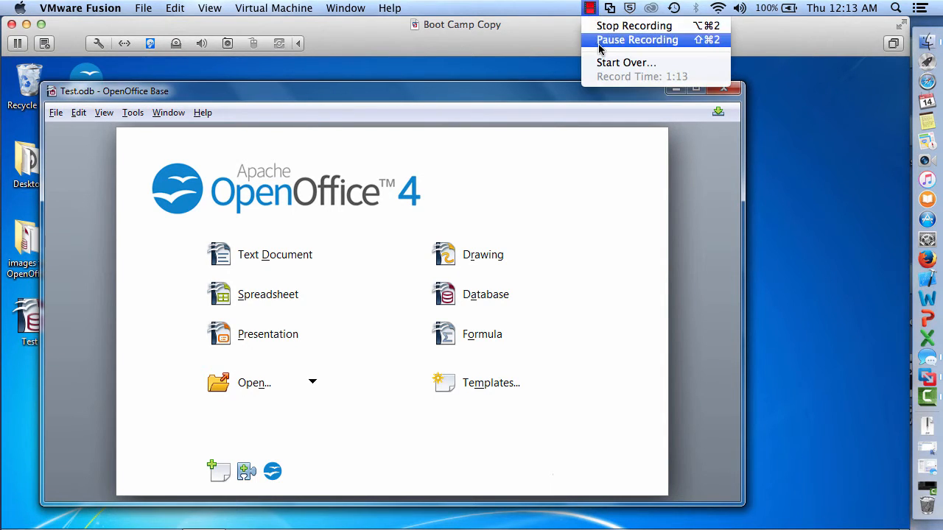
pyautogui.click(600, 46)
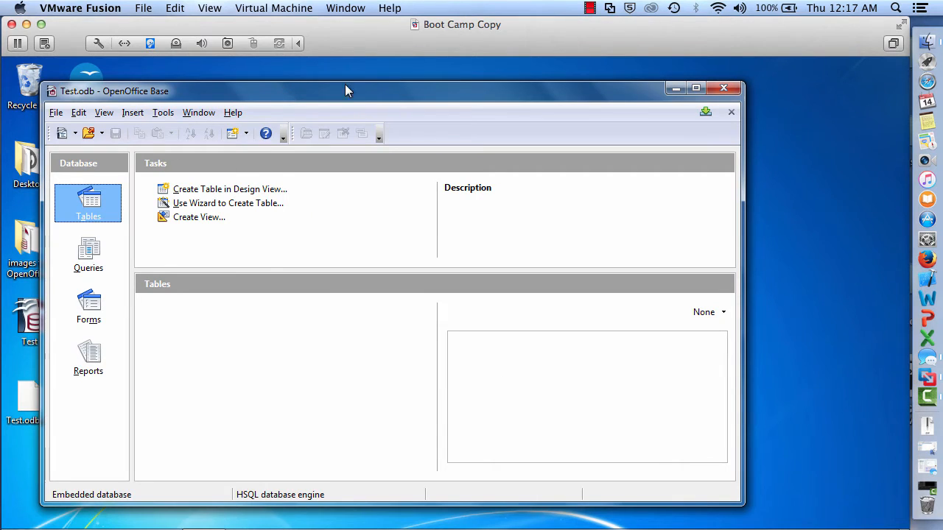
# Step: Start a new table in Design View and name its first field First Name with the Text [ VARCHAR ] type
pyautogui.moveTo(345, 86); pyautogui.dragTo(370, 84)
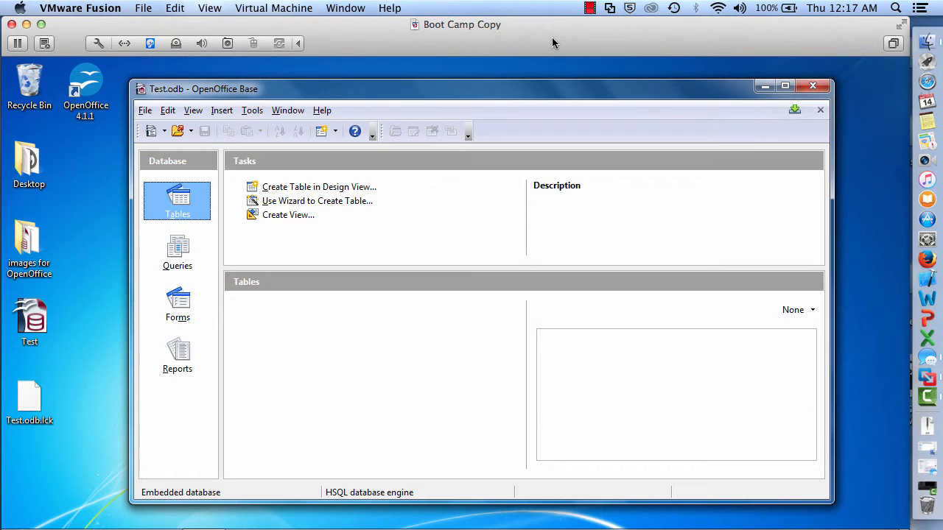
pyautogui.click(341, 189)
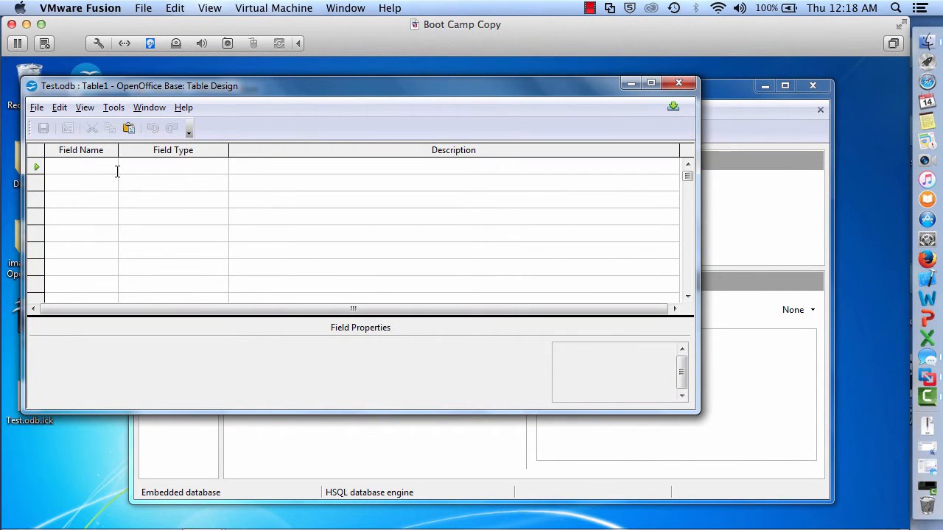
pyautogui.write('First')
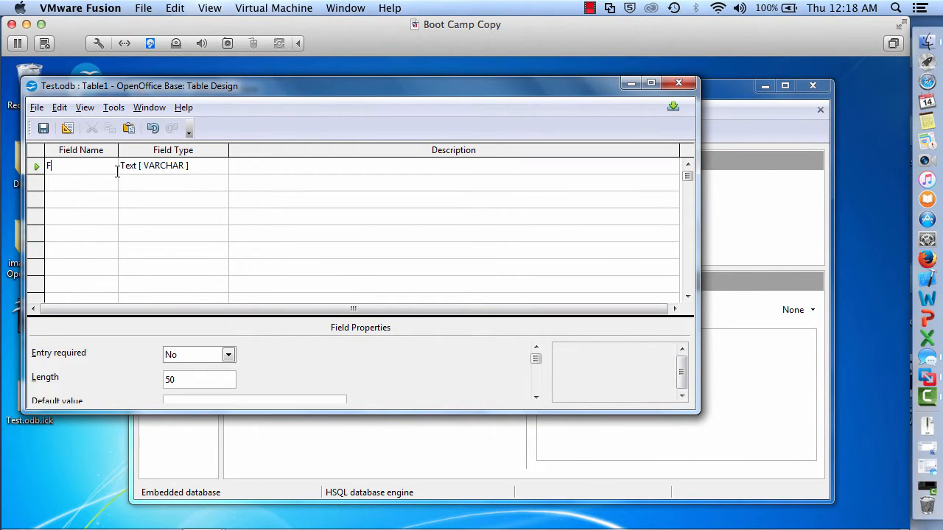
pyautogui.click(203, 166)
pyautogui.click(219, 167)
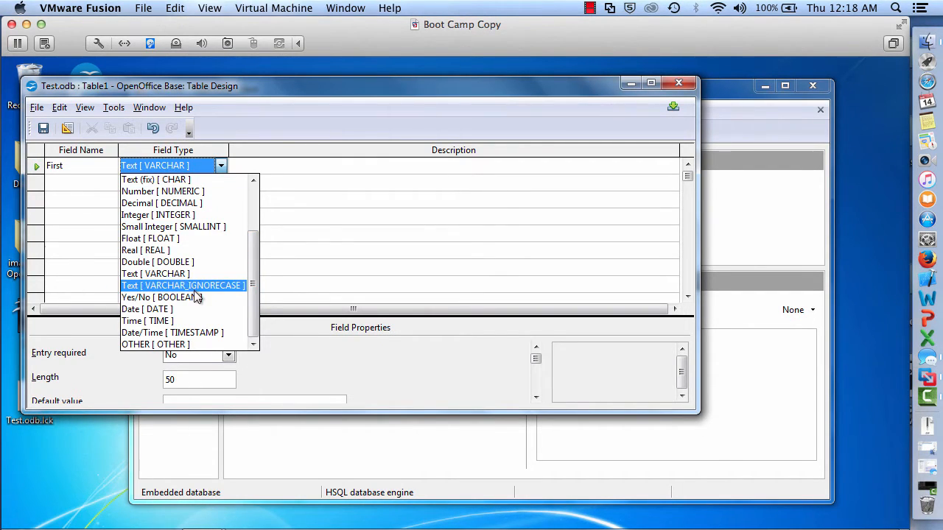
pyautogui.click(80, 170)
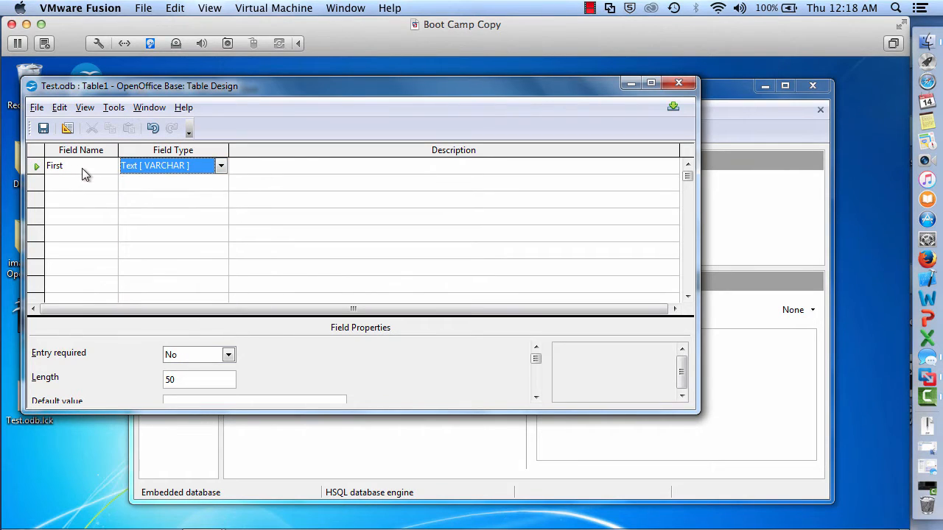
pyautogui.click(84, 173)
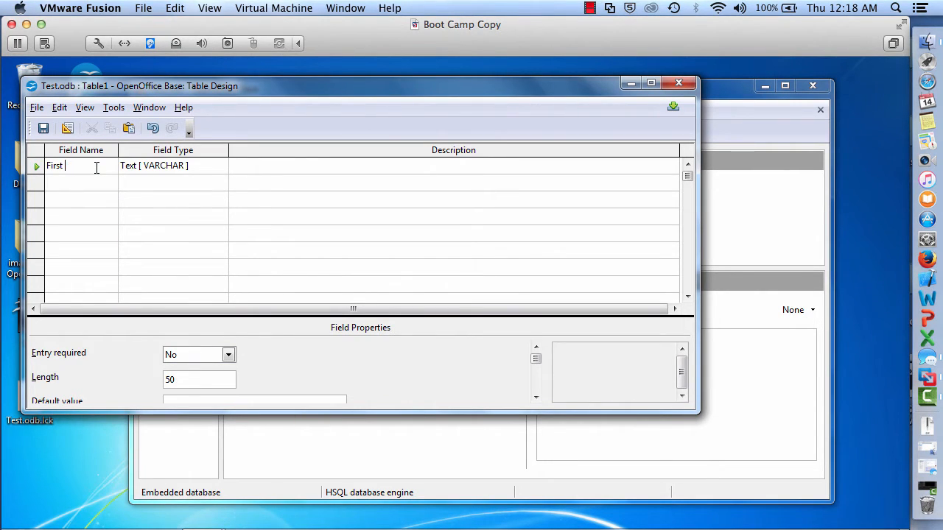
pyautogui.write('Name')
# Step: Describe the First Name field as "First name of the contact person for the company"
pyautogui.click(281, 167)
pyautogui.write('First name of the cont')
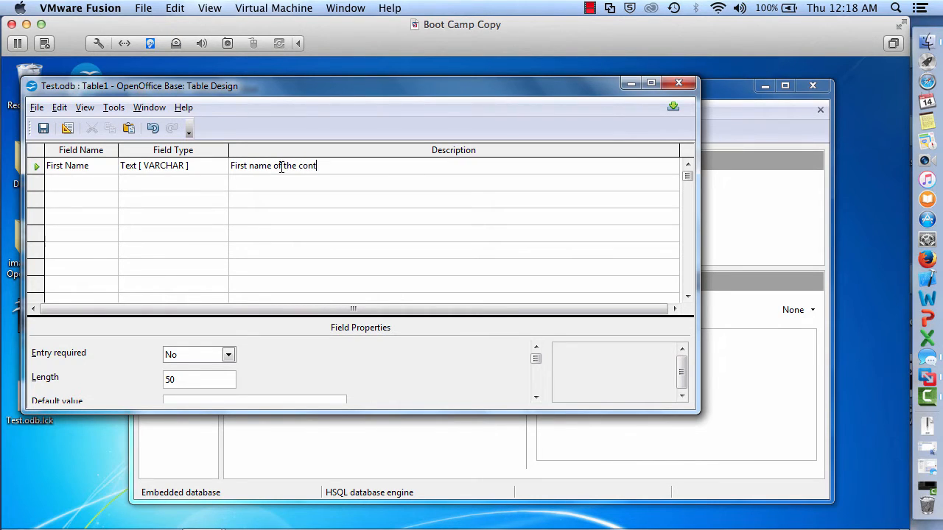
pyautogui.write('act person fort')
pyautogui.press('BackSpace')
pyautogui.write('the company')
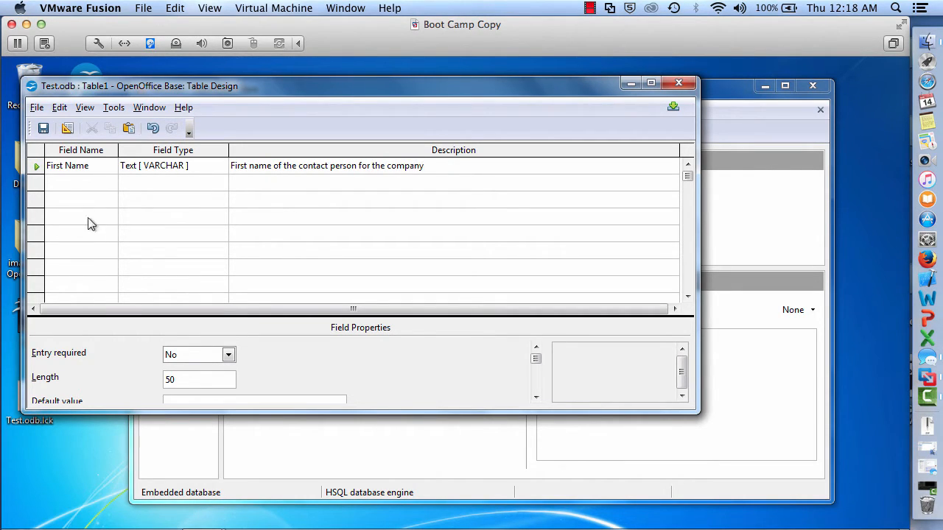
# Step: Add a second field named Birthday with the Date [ DATE ] type and view its Entry required choices
pyautogui.click(79, 182)
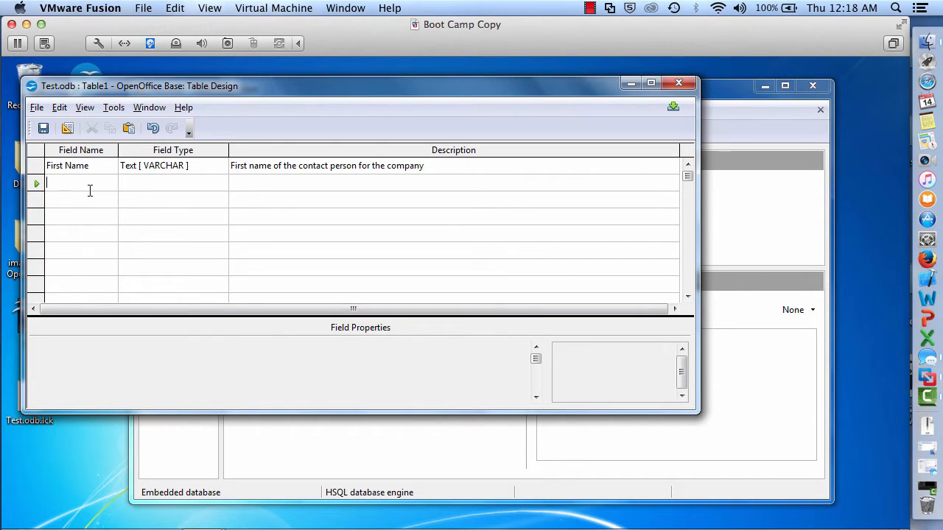
pyautogui.write('B')
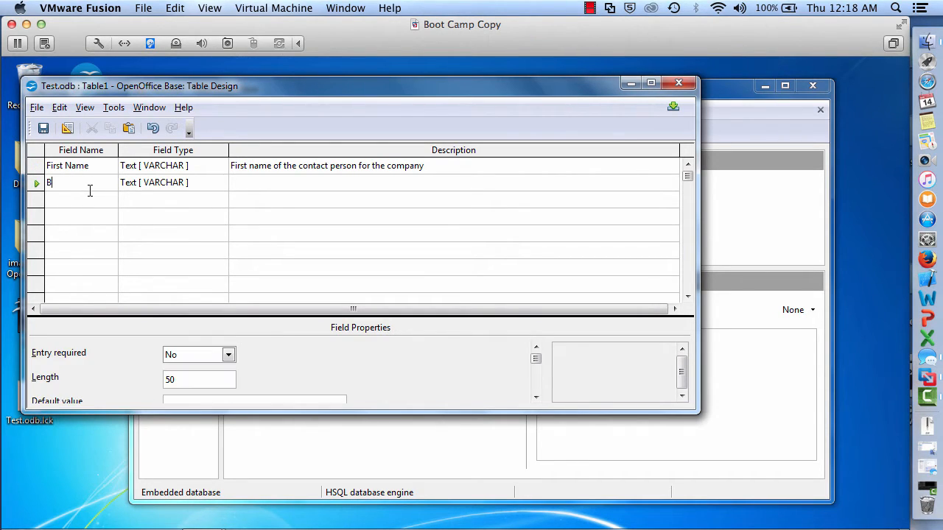
pyautogui.write('irthday')
pyautogui.click(184, 187)
pyautogui.click(220, 184)
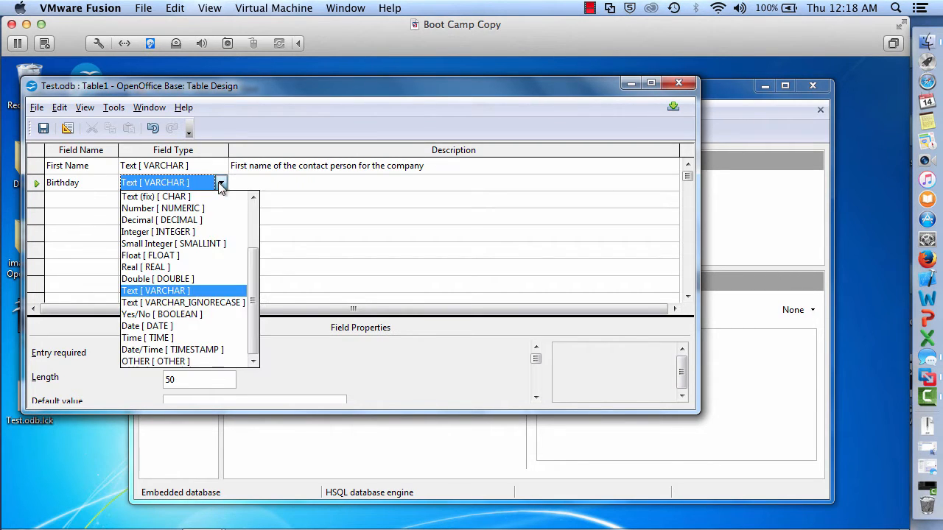
pyautogui.click(192, 331)
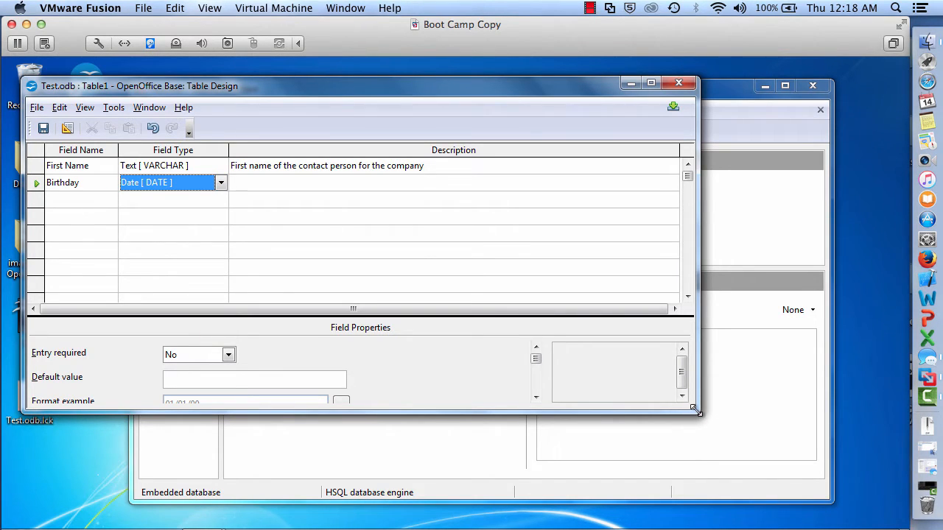
pyautogui.moveTo(695, 410); pyautogui.dragTo(693, 484)
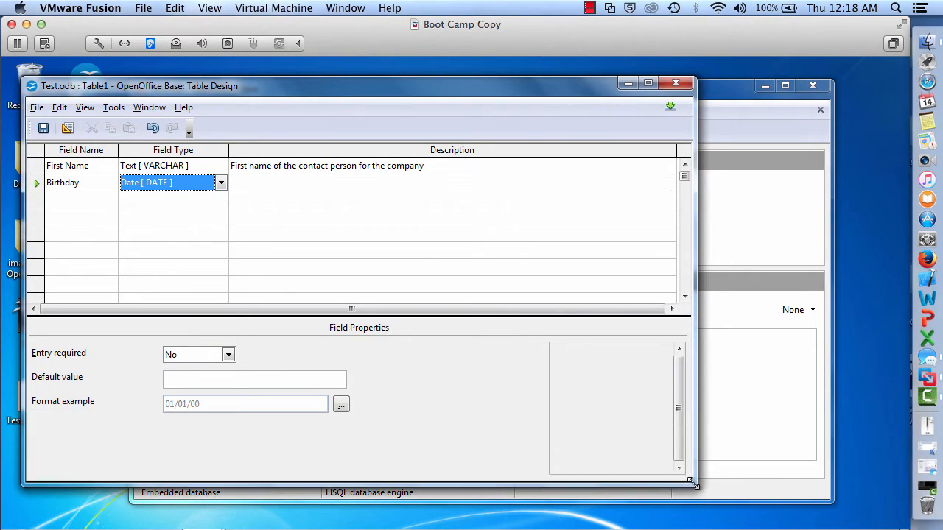
pyautogui.click(228, 355)
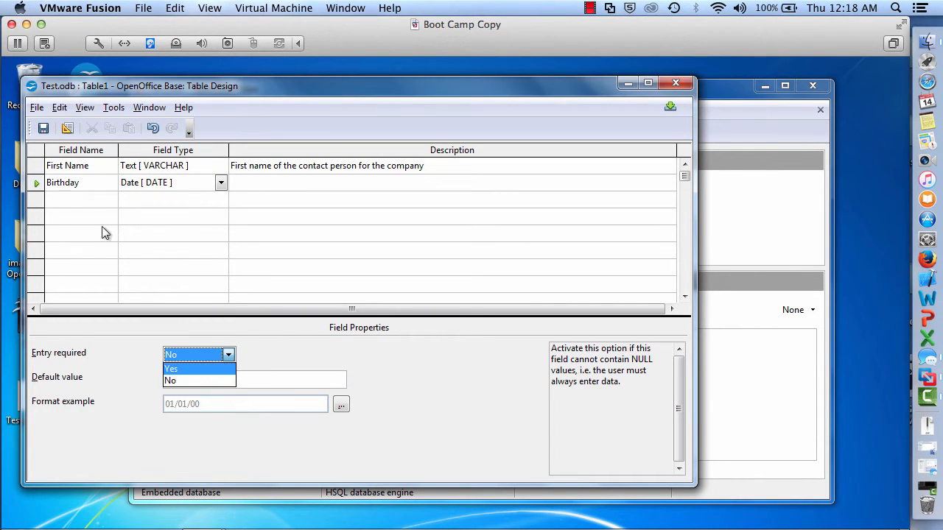
# Step: Set the First Name field as the table's primary key and remove the primary key again
pyautogui.click(39, 166)
pyautogui.click(39, 167)
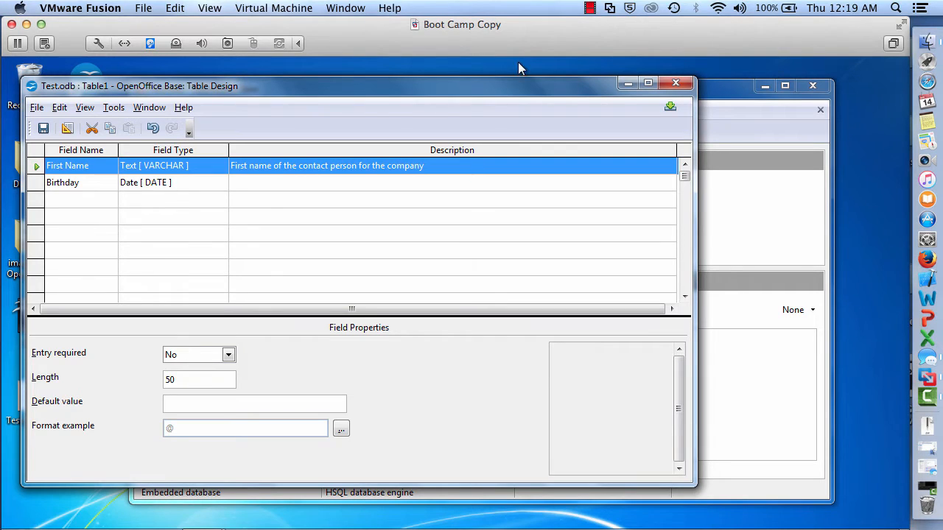
pyautogui.click(590, 10)
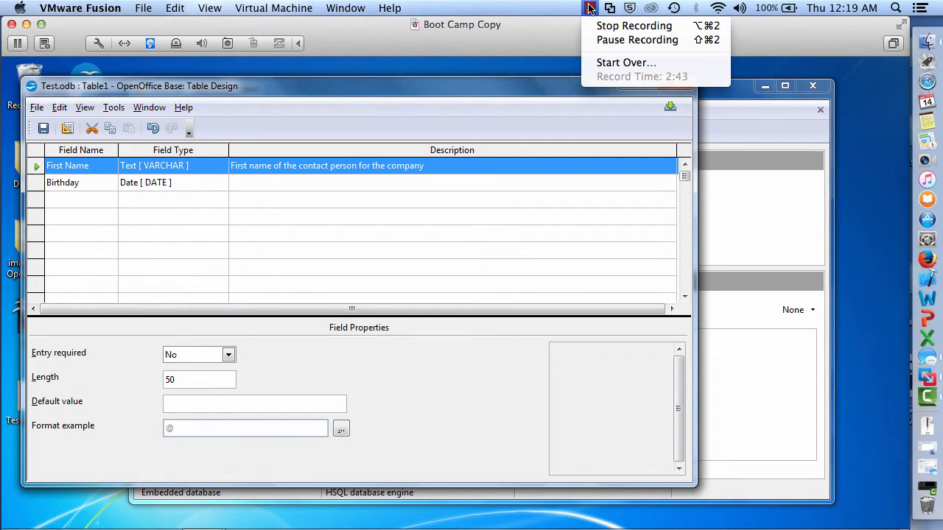
pyautogui.click(603, 42)
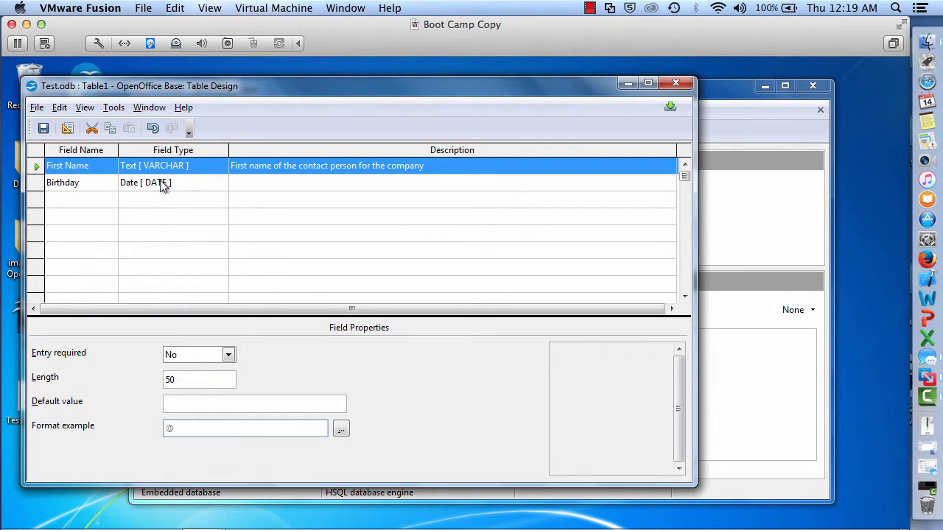
pyautogui.rightClick(37, 169)
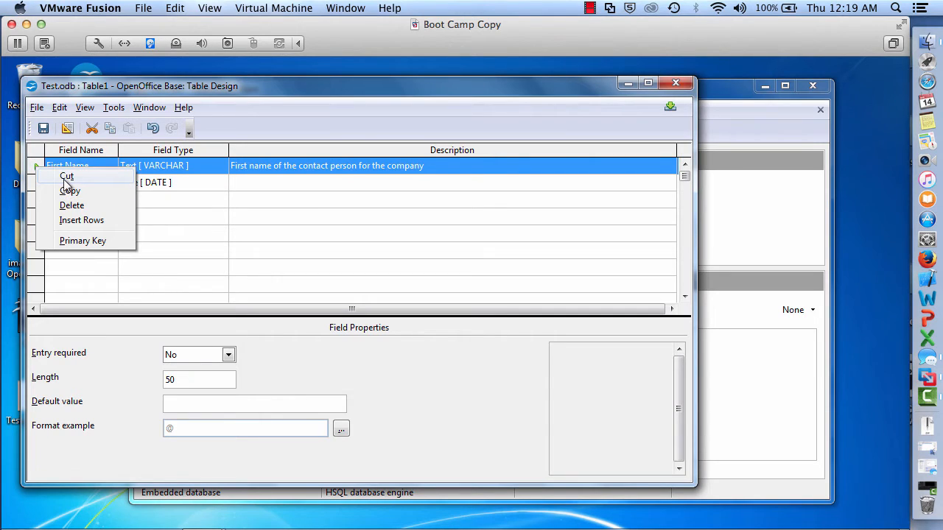
pyautogui.click(83, 241)
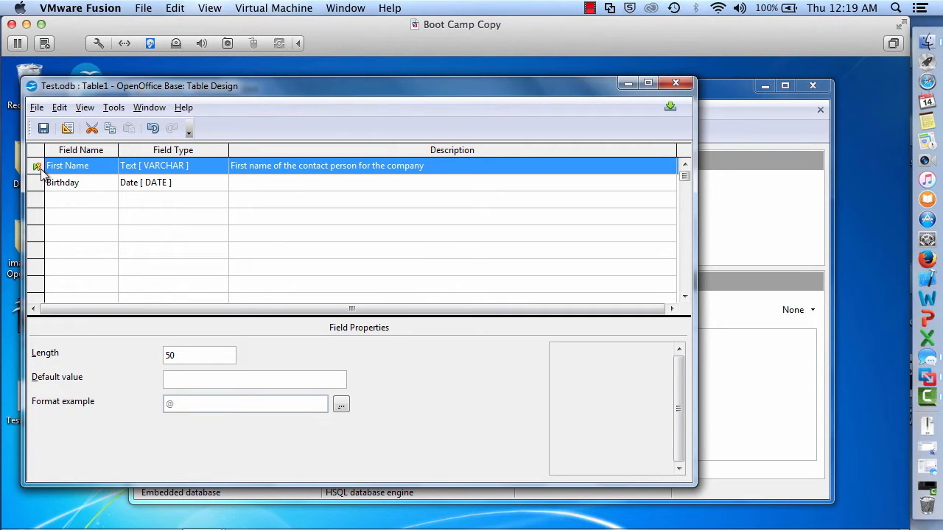
pyautogui.rightClick(39, 167)
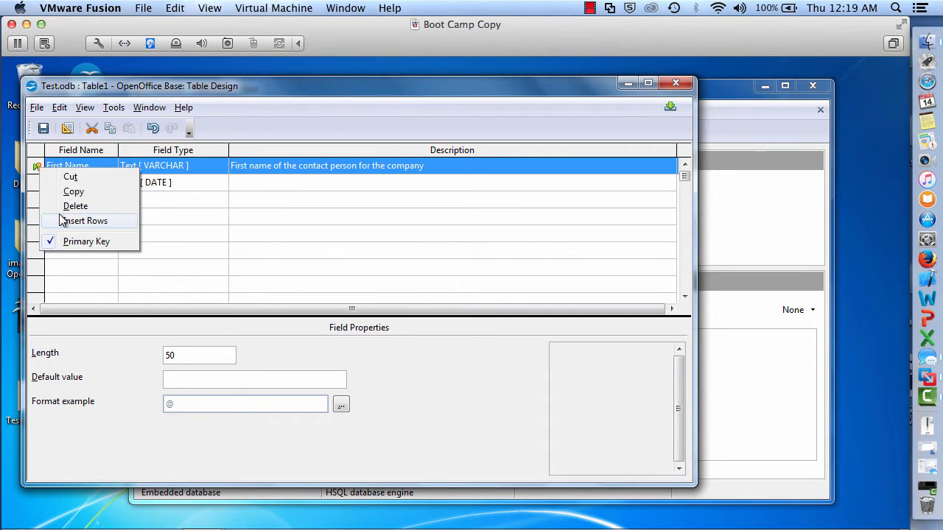
pyautogui.click(69, 241)
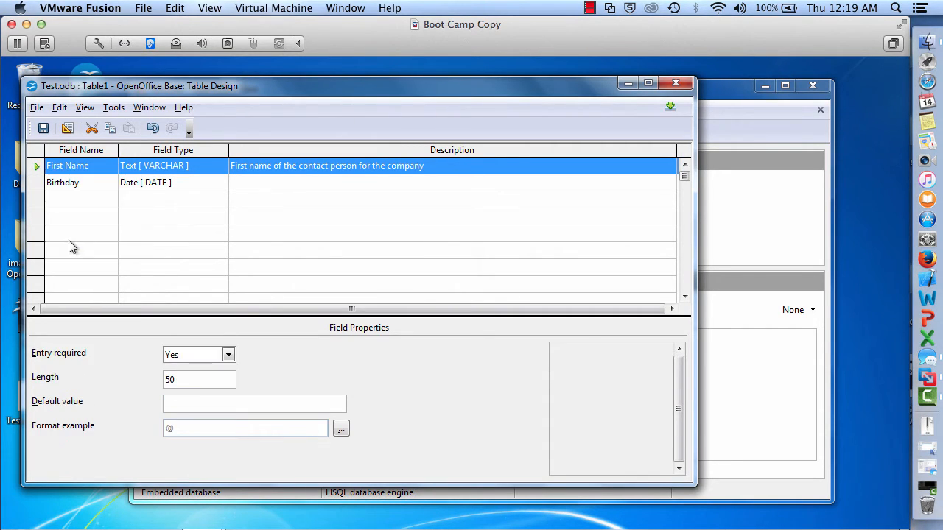
# Step: Delete the Birthday field row from the table design
pyautogui.click(36, 197)
pyautogui.click(37, 183)
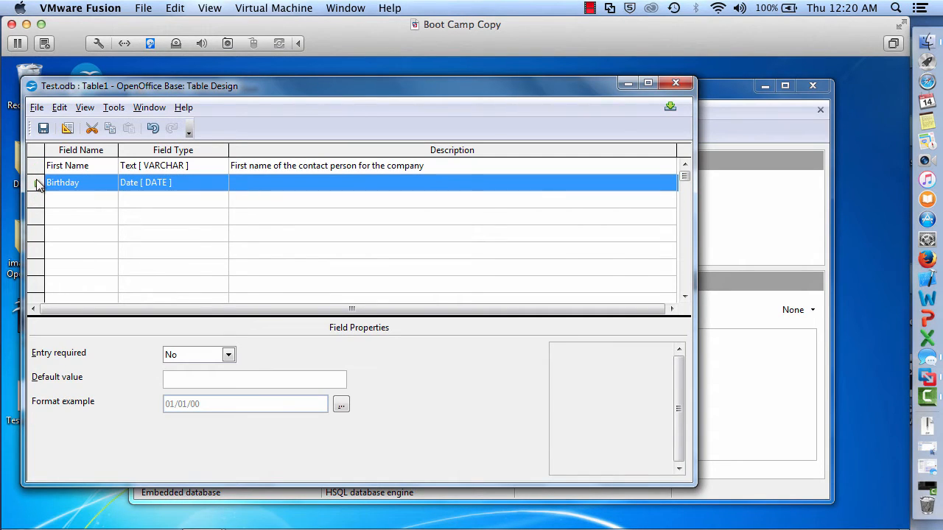
pyautogui.rightClick(39, 185)
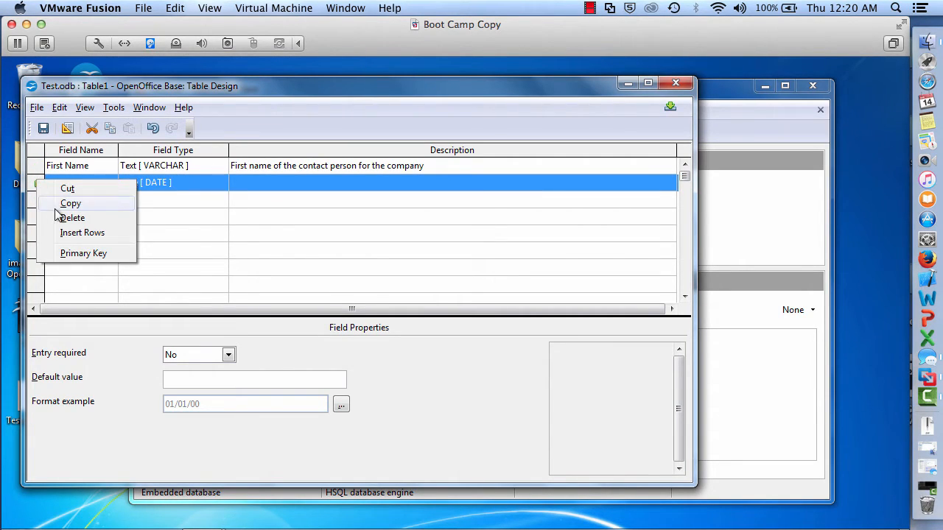
pyautogui.click(59, 217)
pyautogui.click(38, 184)
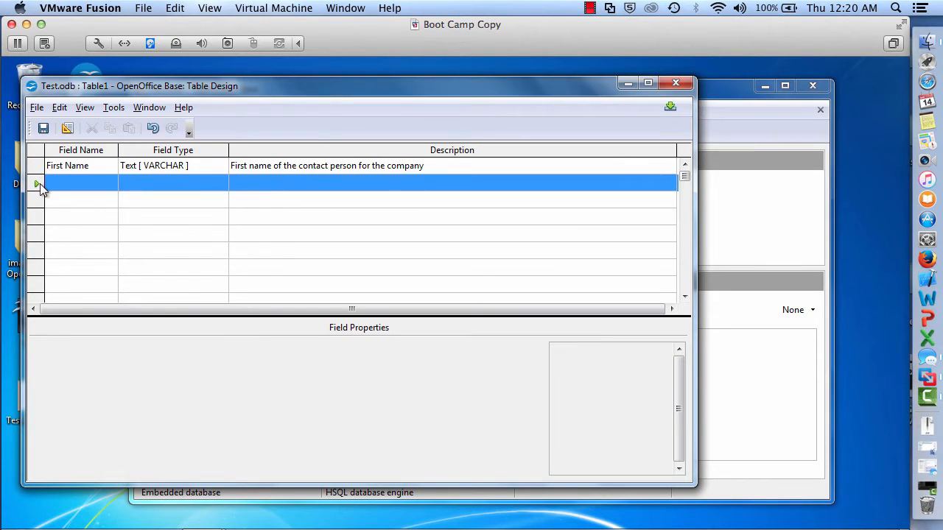
# Step: Insert an empty row below the First Name field and set the First Name field's length to 25
pyautogui.rightClick(41, 189)
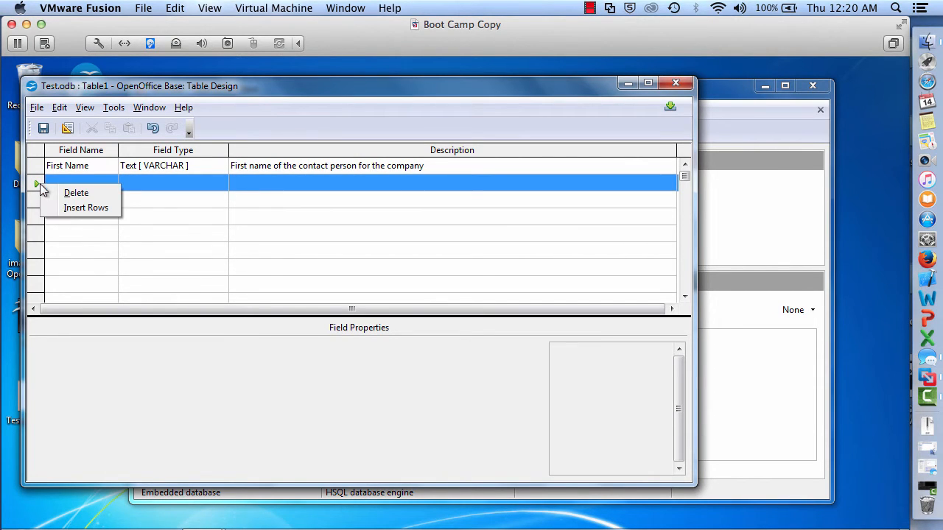
pyautogui.click(72, 205)
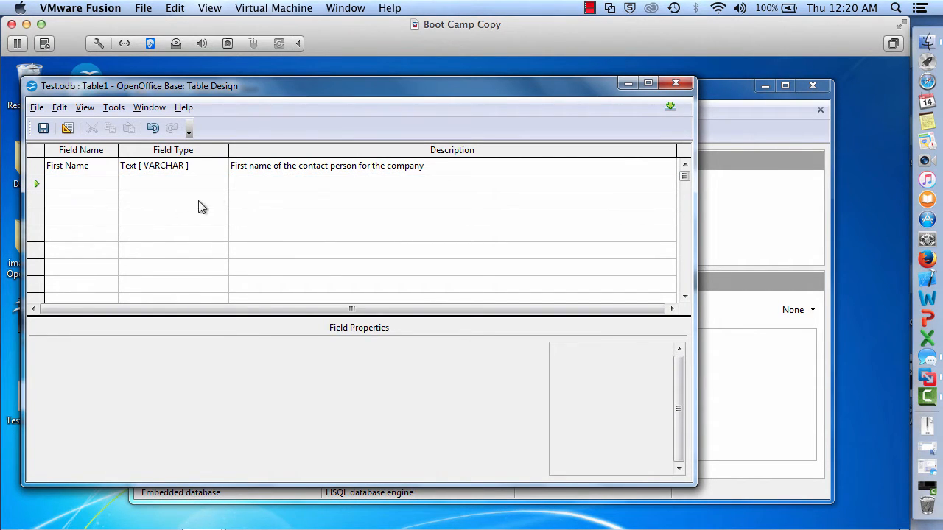
pyautogui.click(223, 169)
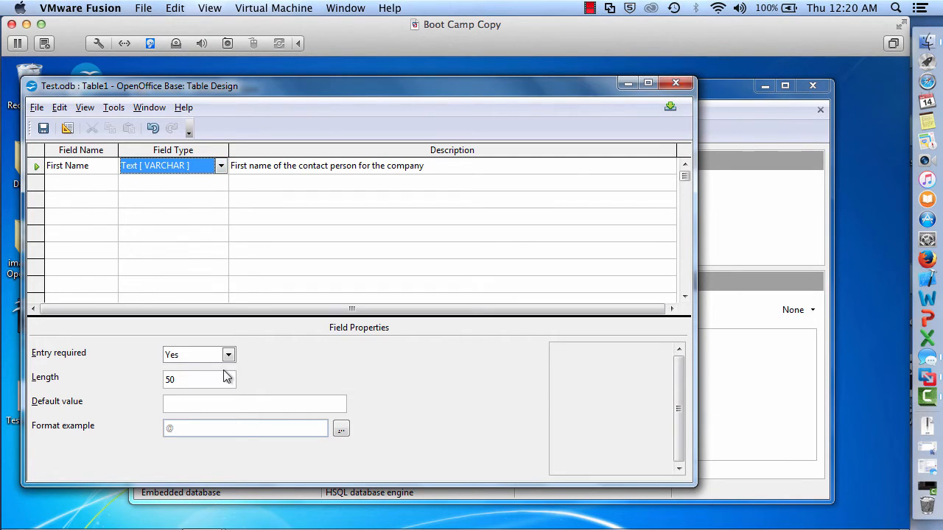
pyautogui.click(202, 380)
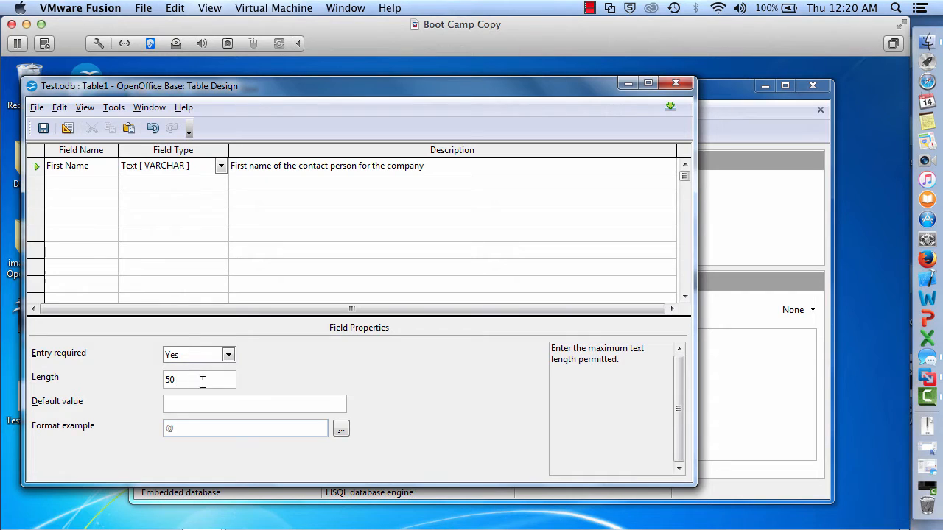
pyautogui.moveTo(201, 380); pyautogui.dragTo(167, 380)
pyautogui.write('25')
# Step: Try a sample default value for the First Name field and clear it again
pyautogui.click(209, 405)
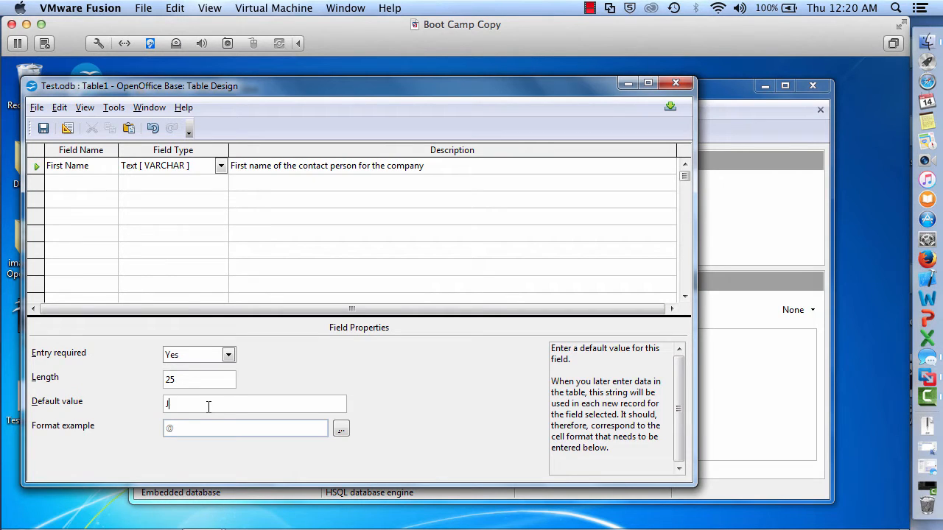
pyautogui.write('ane')
pyautogui.moveTo(204, 407); pyautogui.dragTo(101, 402)
pyautogui.press('BackSpace')
pyautogui.click(73, 181)
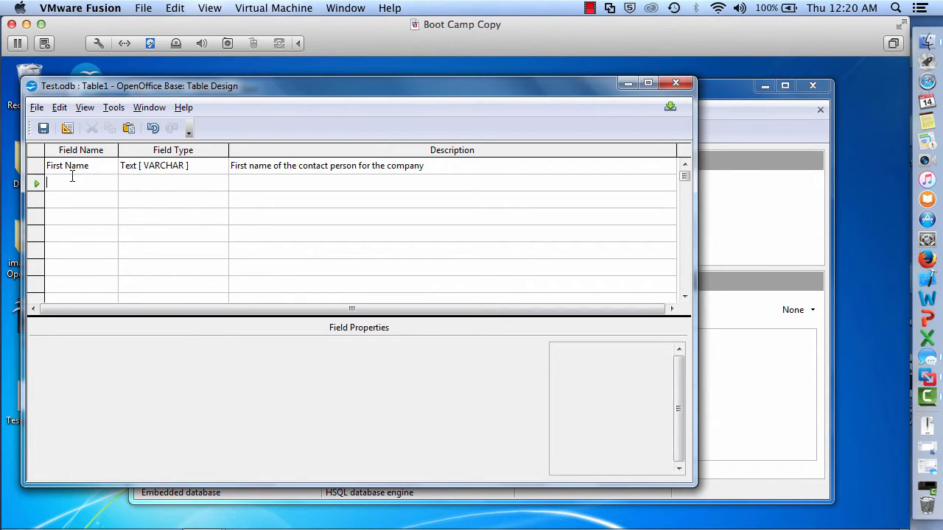
pyautogui.click(589, 8)
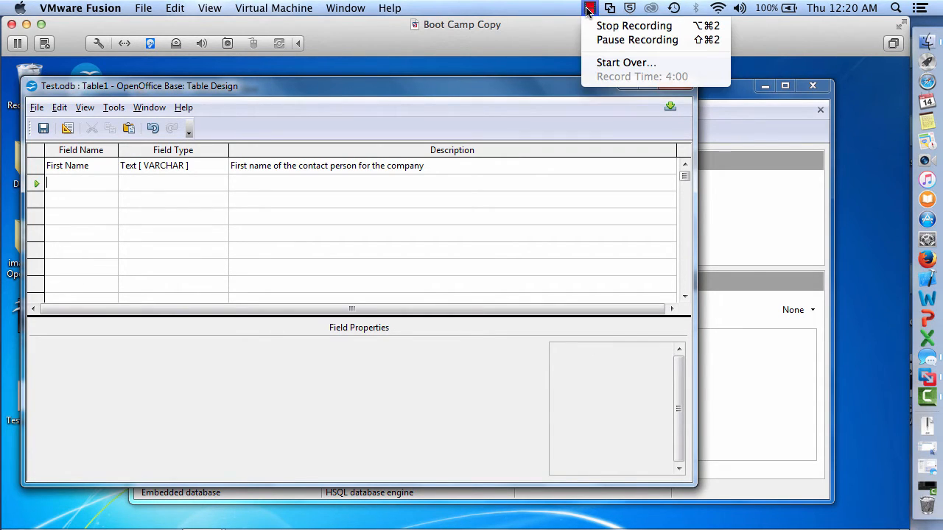
pyautogui.click(606, 42)
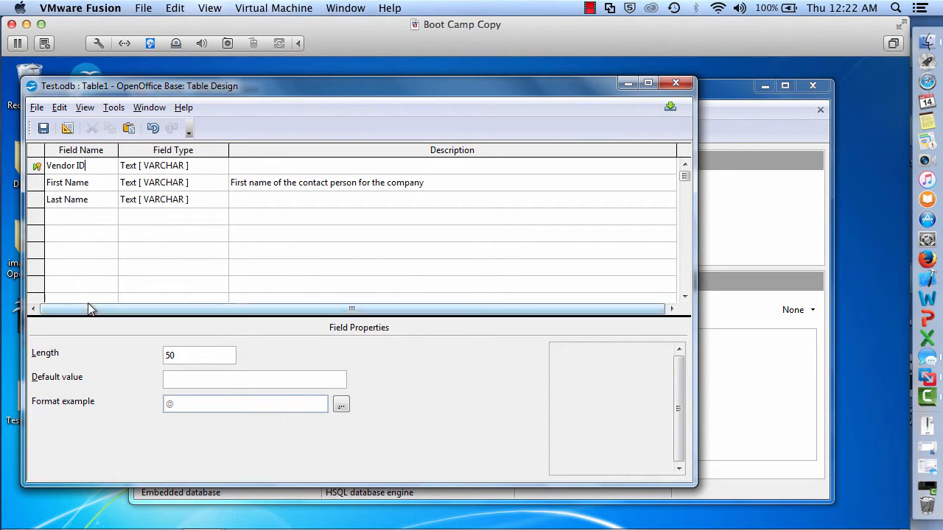
# Step: Save the table design under the name Vendor Table and close the design window
pyautogui.click(37, 107)
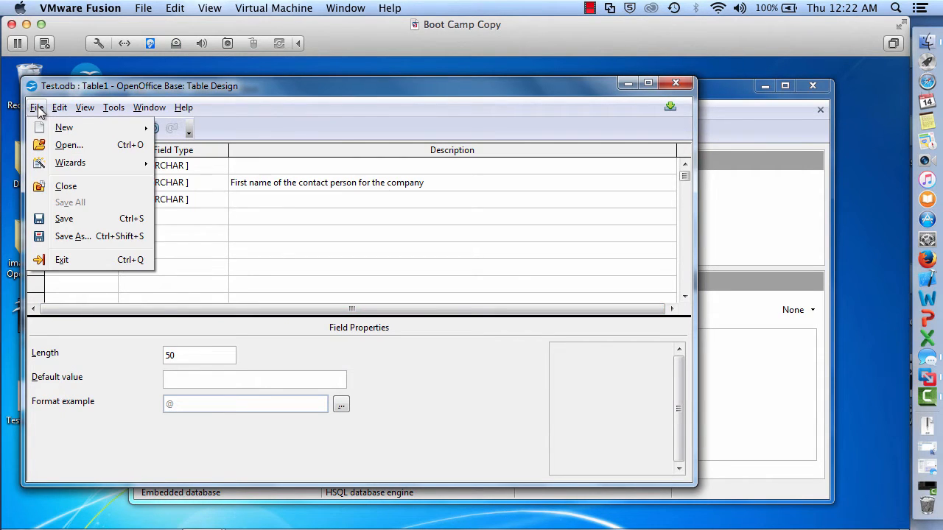
pyautogui.click(63, 219)
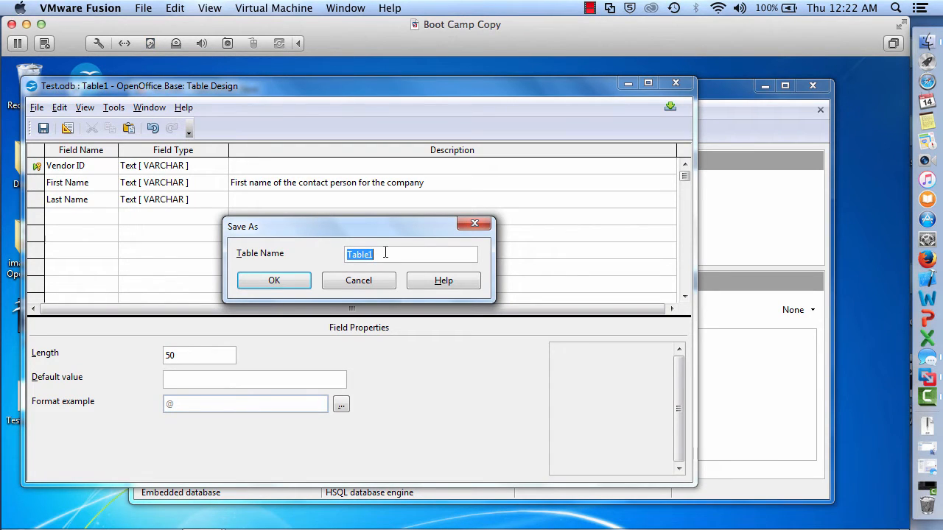
pyautogui.write('Vendor Table')
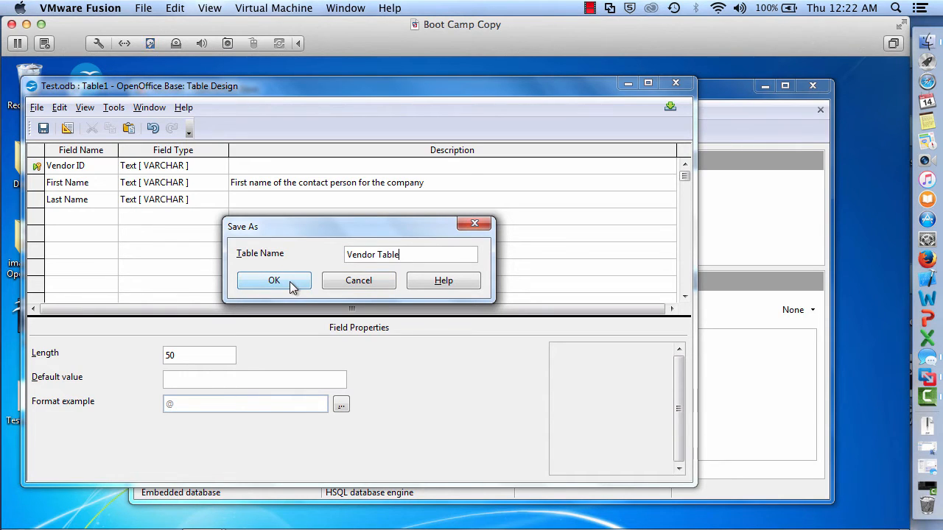
pyautogui.click(290, 282)
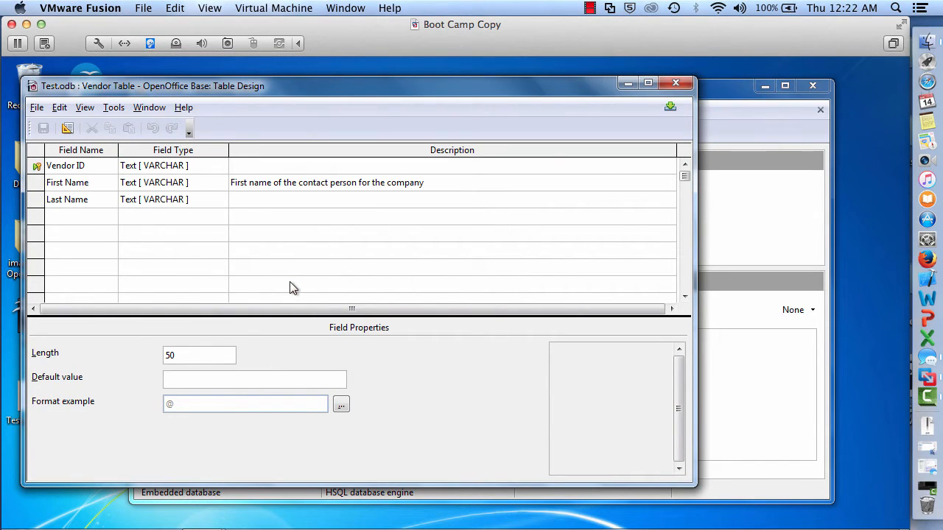
pyautogui.click(674, 86)
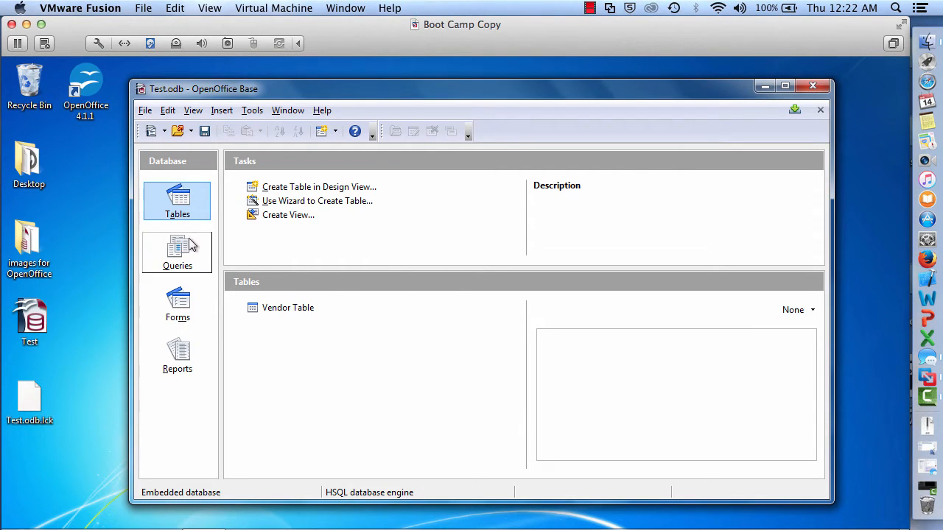
# Step: Start creating a form with the Form Wizard and choose Table: Vendor Table as its source
pyautogui.click(180, 305)
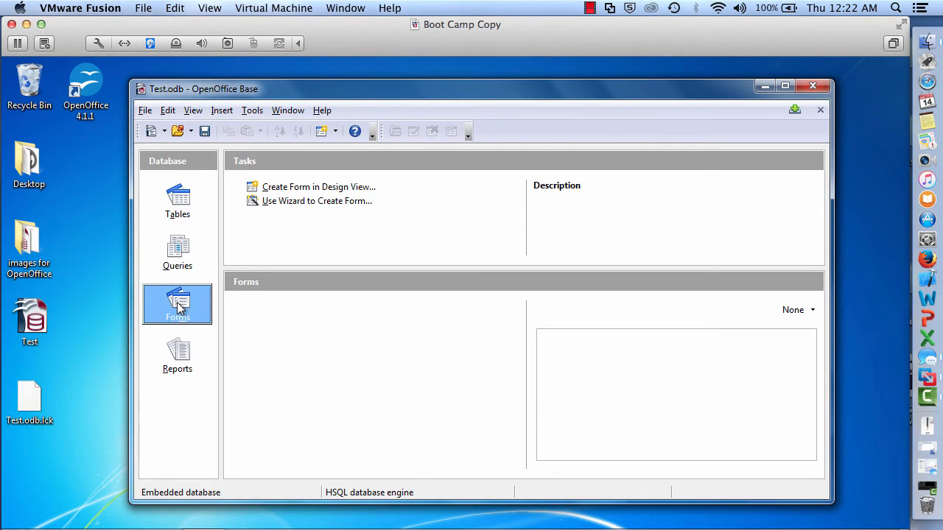
pyautogui.click(319, 205)
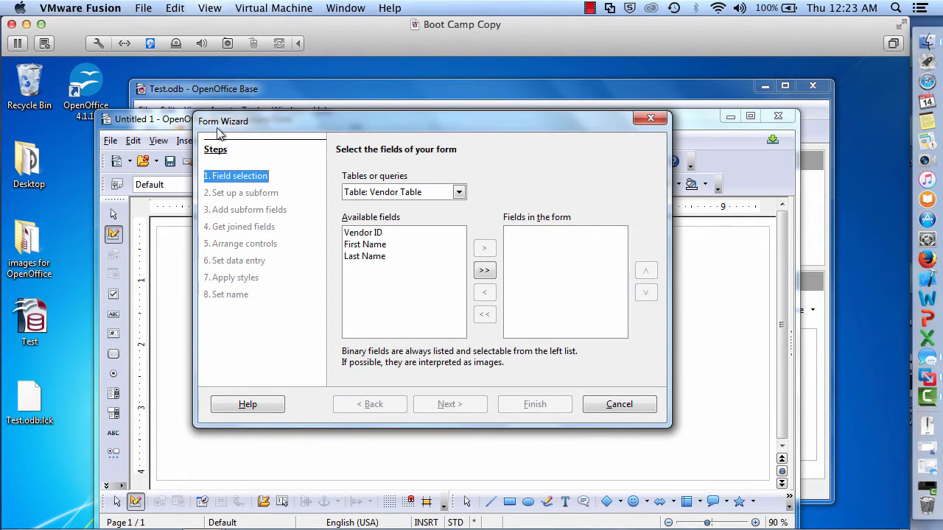
pyautogui.click(458, 192)
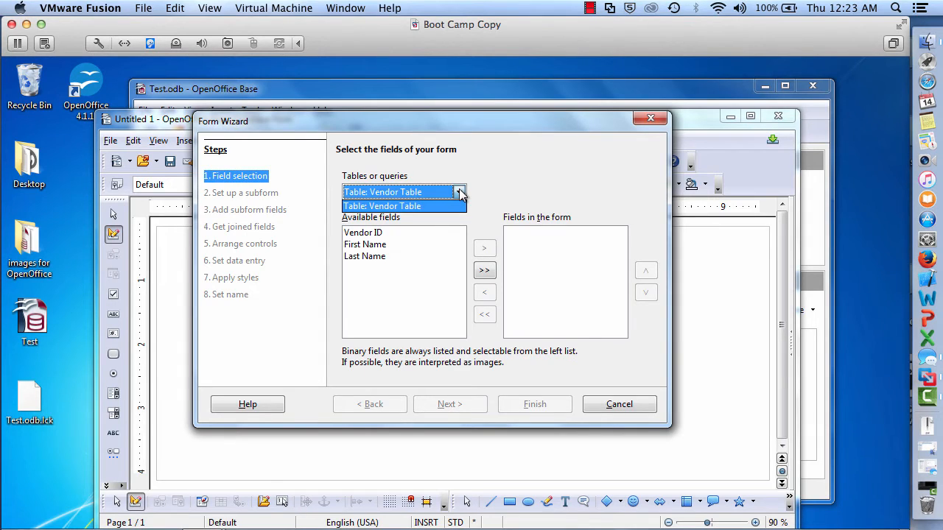
pyautogui.click(450, 207)
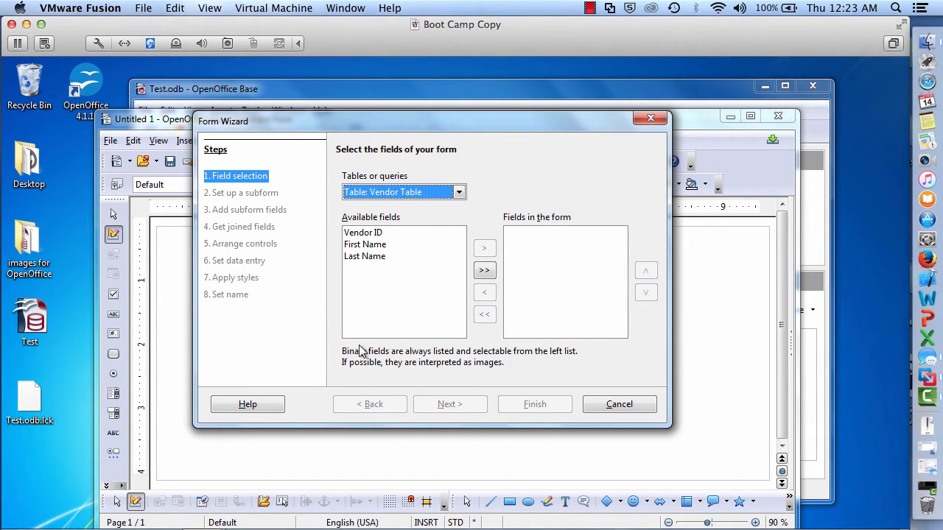
# Step: Try adding only the Vendor ID field to the form and take it out again
pyautogui.click(366, 245)
pyautogui.click(366, 246)
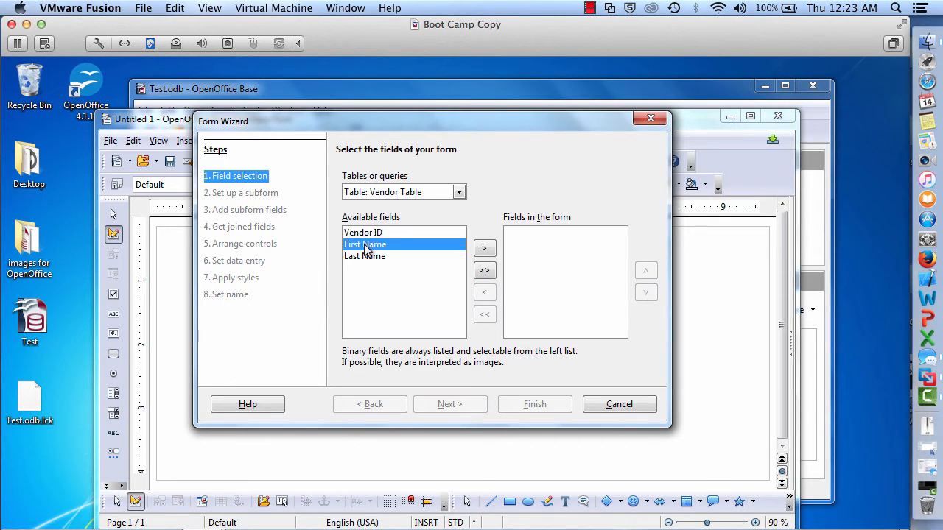
pyautogui.click(366, 256)
pyautogui.click(363, 233)
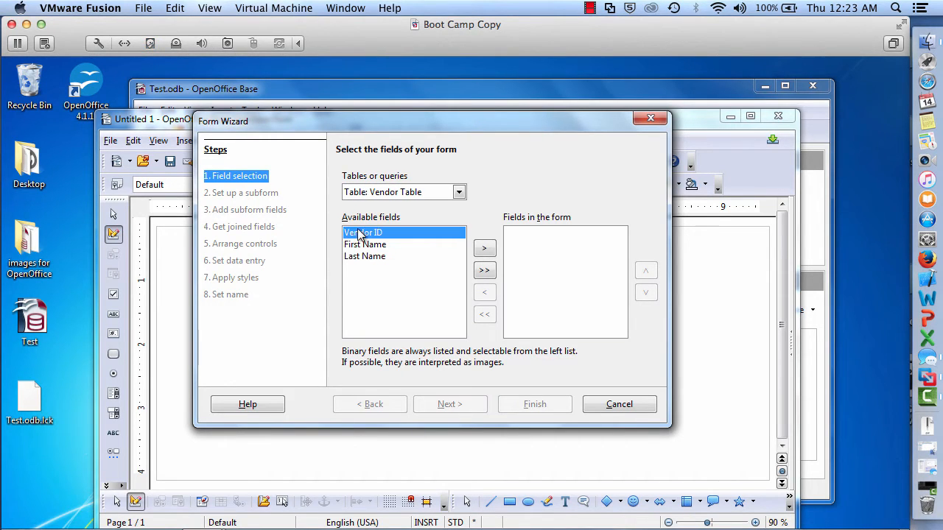
pyautogui.click(484, 250)
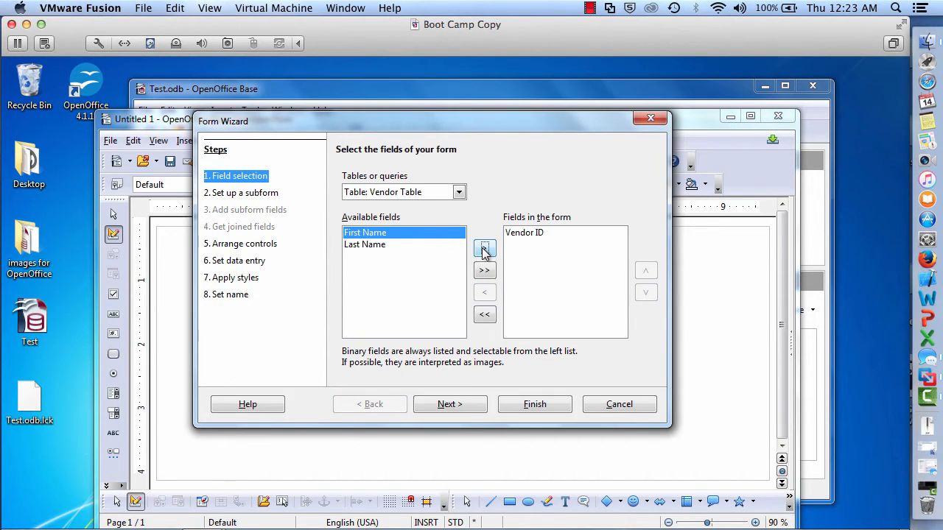
pyautogui.click(483, 315)
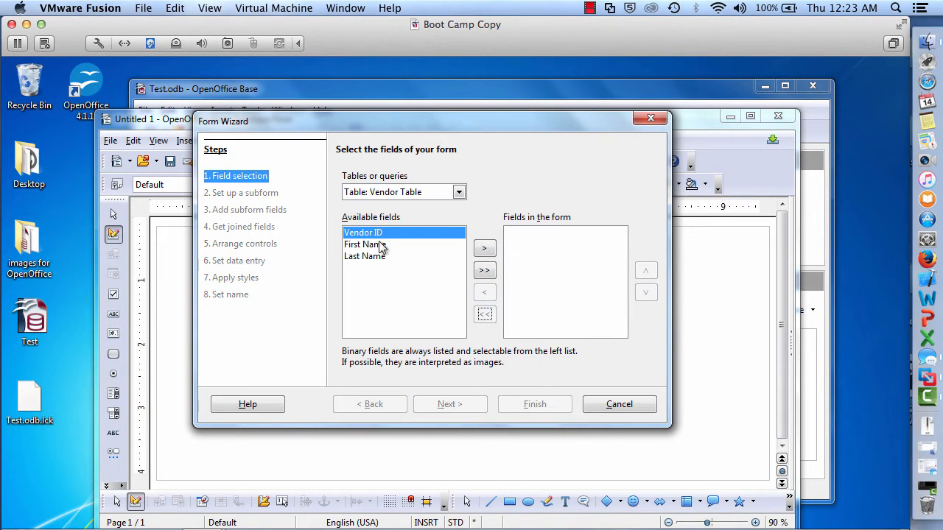
# Step: Add all Vendor Table fields to the form and continue without a subform
pyautogui.click(489, 272)
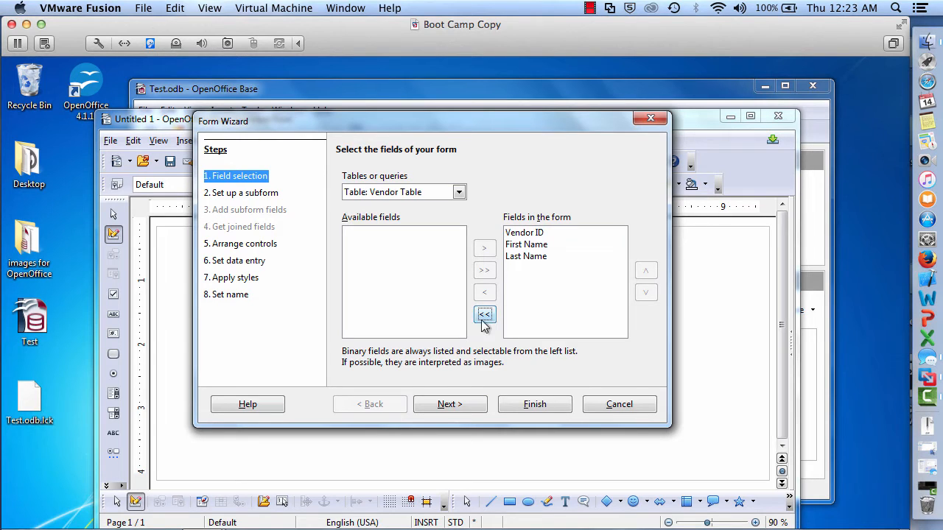
pyautogui.click(455, 407)
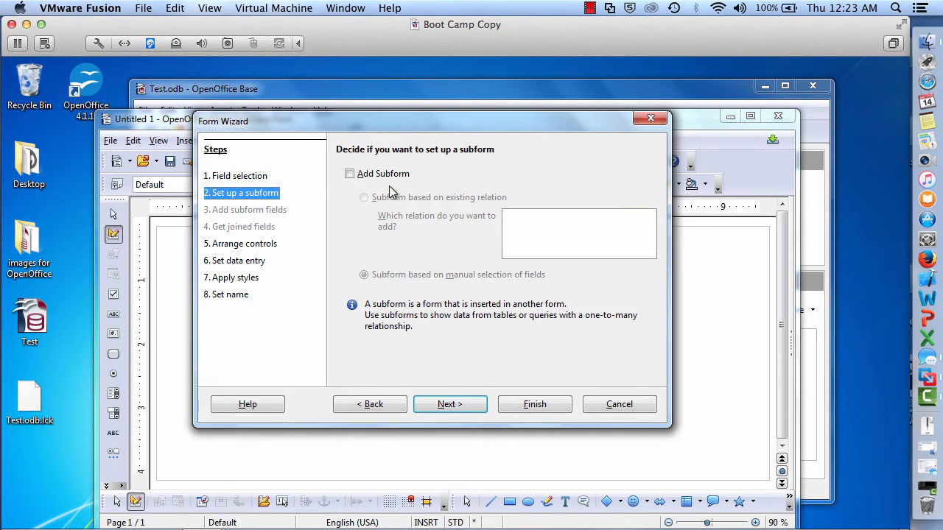
pyautogui.click(472, 406)
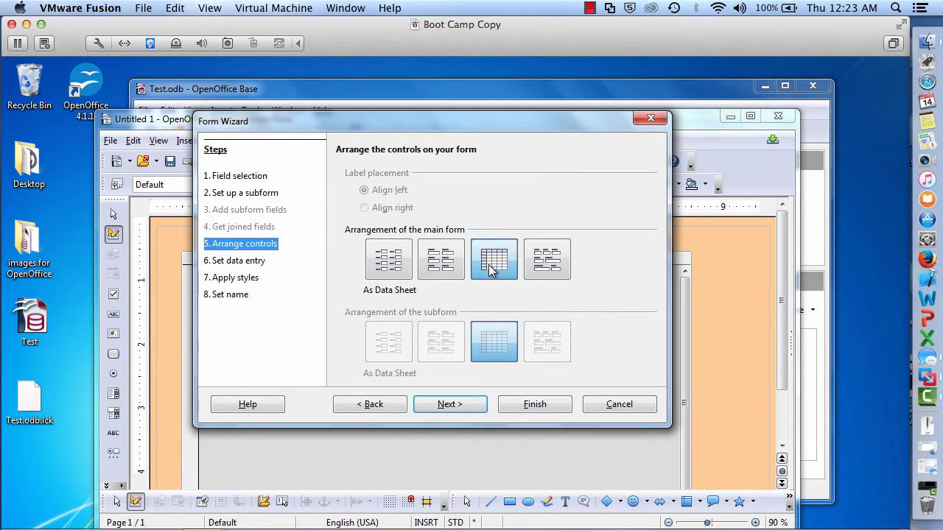
# Step: Try the Columnar - Labels on Top, Columnar - Labels Left and In Blocks - Labels Above arrangements for the main form
pyautogui.click(446, 274)
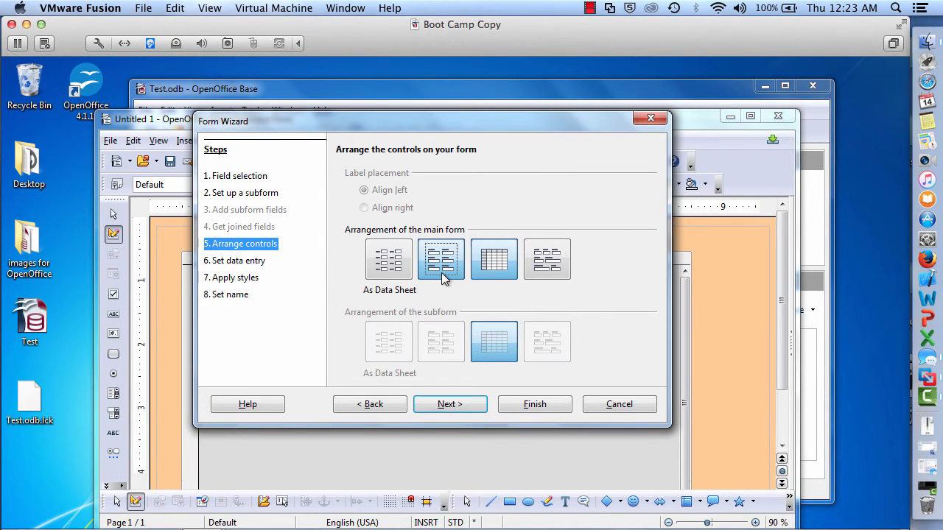
pyautogui.click(392, 266)
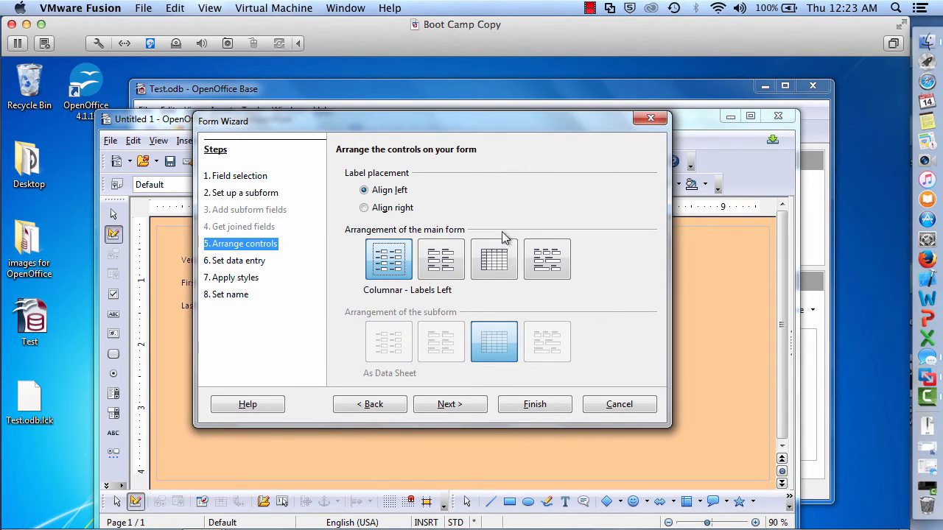
pyautogui.click(554, 257)
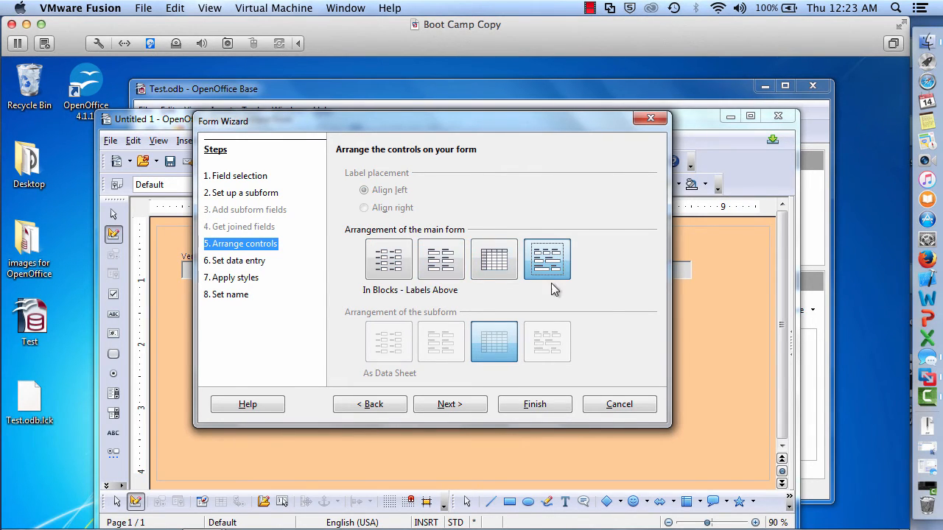
# Step: Move the wizard off the form preview, compare As Data Sheet and Columnar - Labels on Top, and apply the Columnar - Labels Left arrangement
pyautogui.moveTo(496, 116); pyautogui.dragTo(685, 307)
pyautogui.click(682, 446)
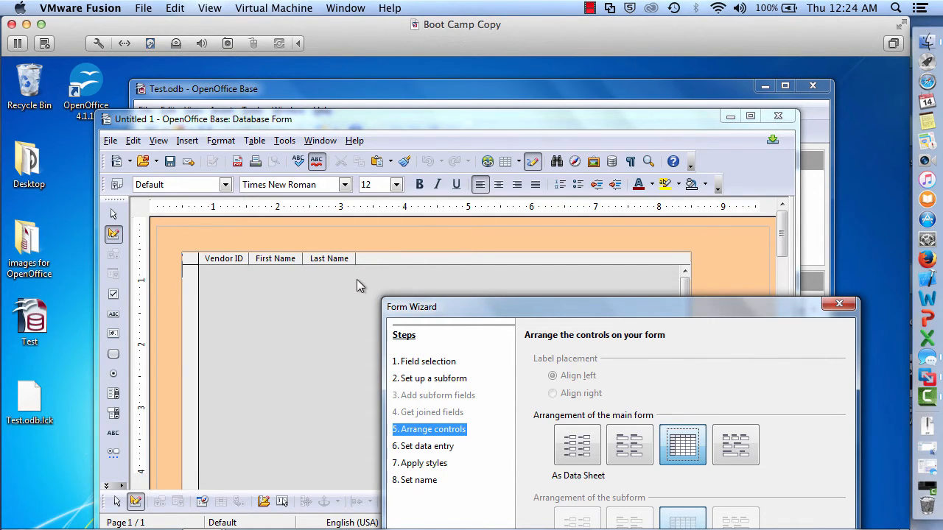
pyautogui.click(630, 444)
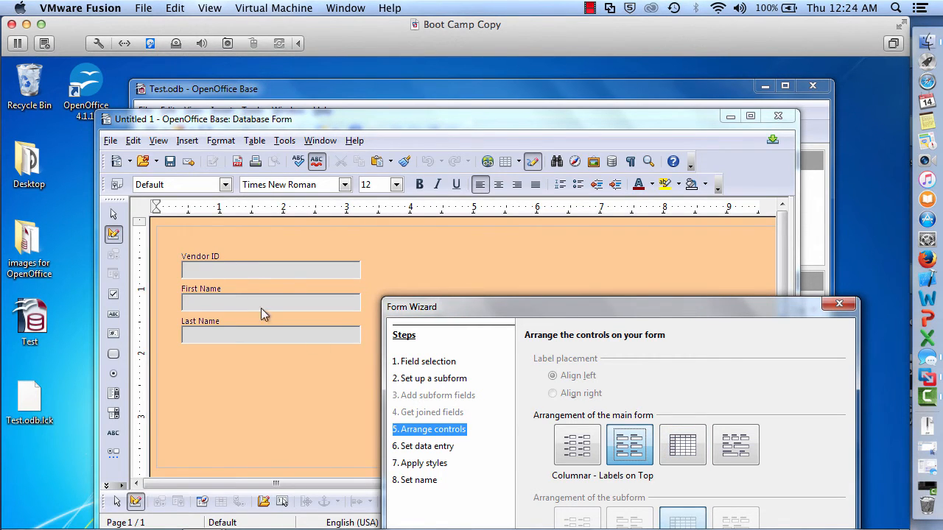
pyautogui.click(582, 451)
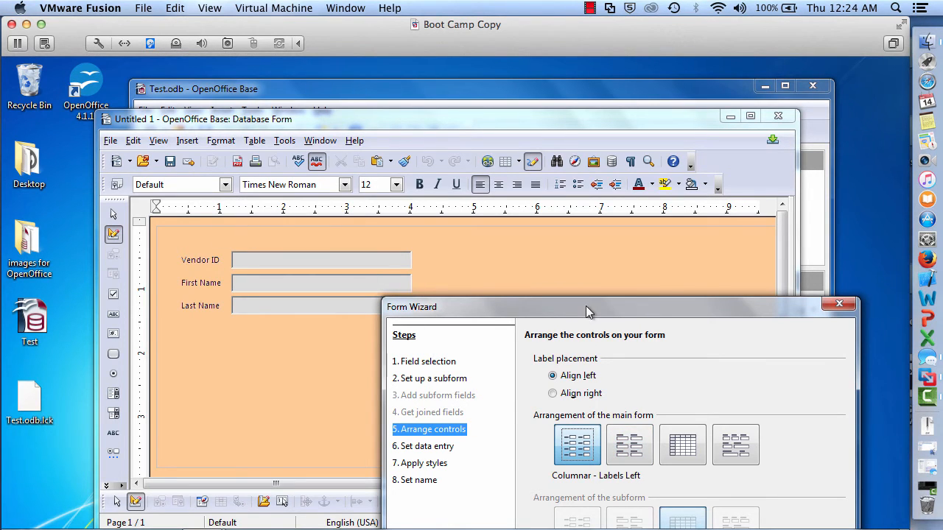
pyautogui.moveTo(585, 305); pyautogui.dragTo(570, 85)
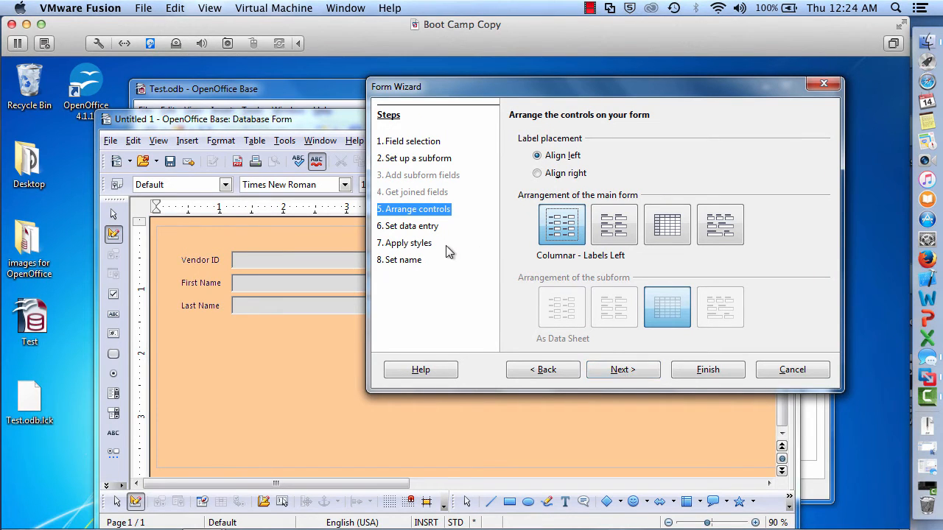
pyautogui.click(615, 372)
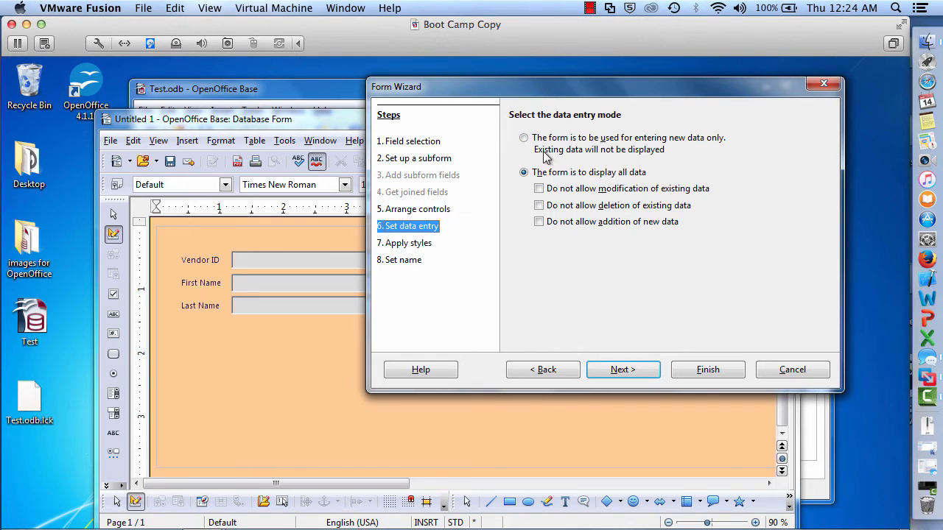
# Step: Keep the form displaying all data and try the Violet, Bright Blue, Dark and Grey form styles
pyautogui.click(646, 373)
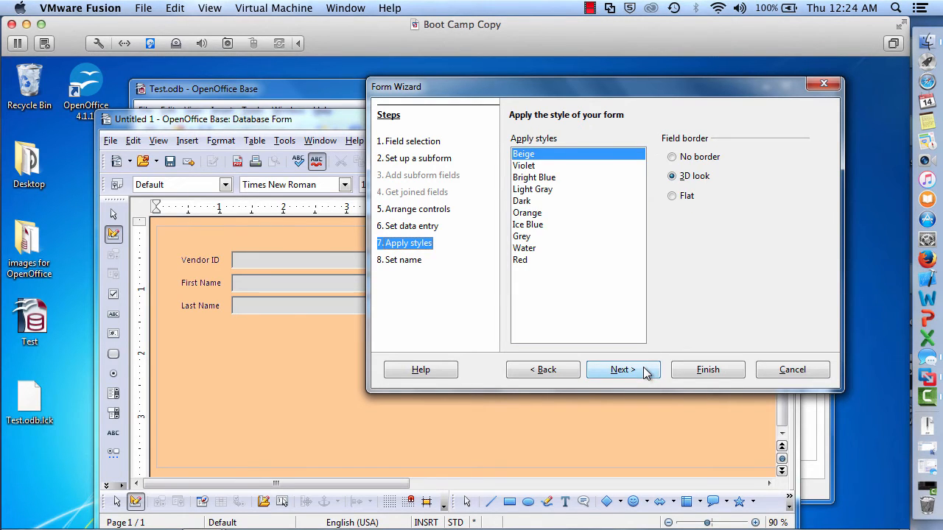
pyautogui.click(528, 167)
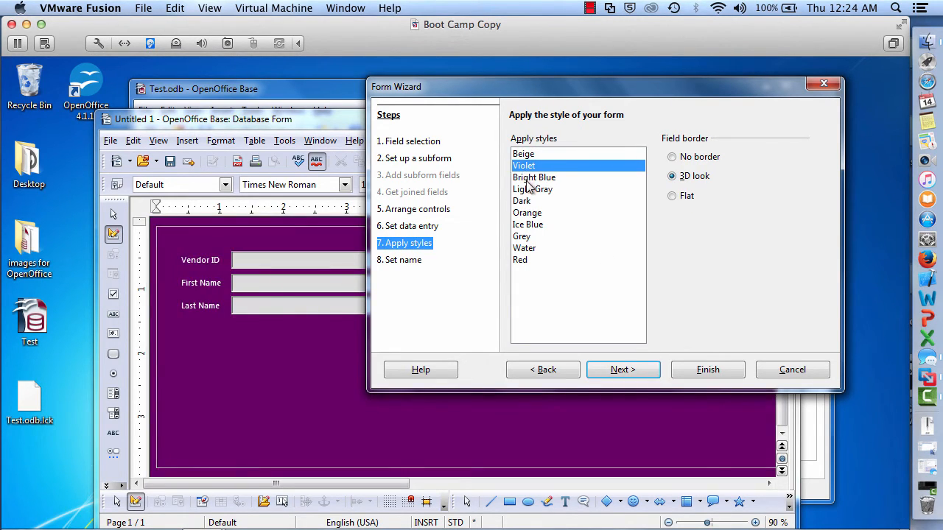
pyautogui.click(529, 178)
pyautogui.click(525, 202)
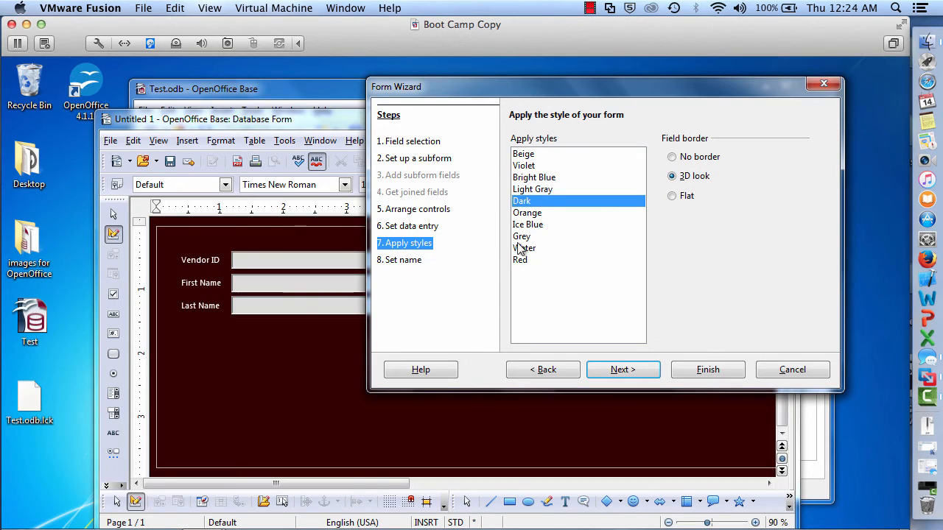
pyautogui.click(521, 237)
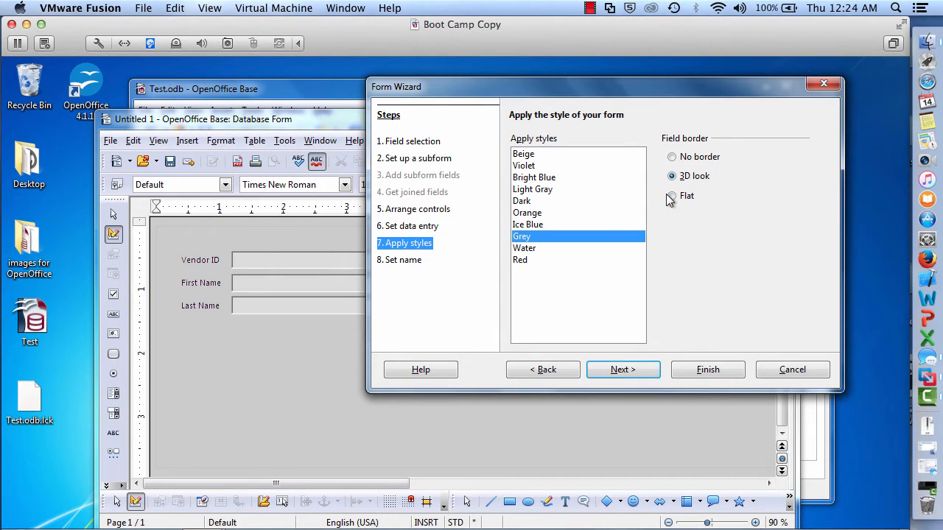
# Step: Try the Flat field border together with the Water, Red, Orange and Light Gray form styles
pyautogui.click(670, 195)
pyautogui.click(521, 248)
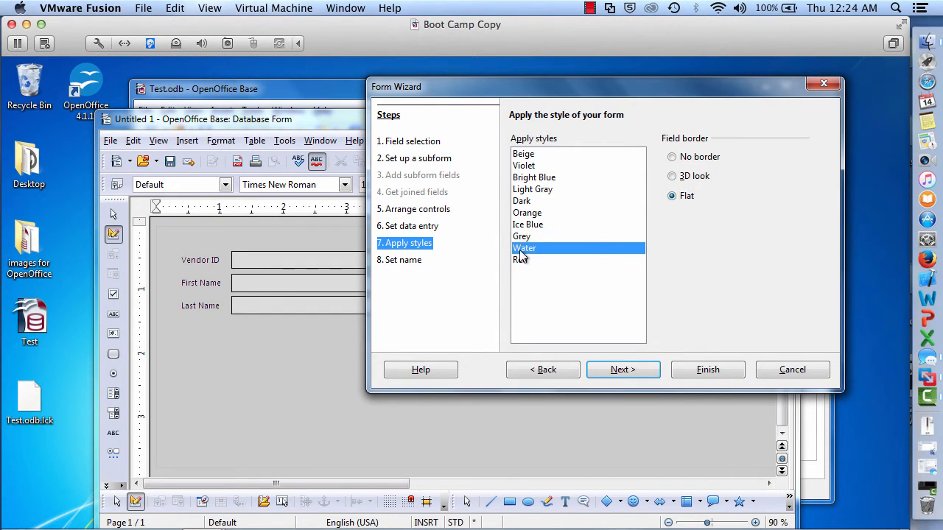
pyautogui.click(520, 260)
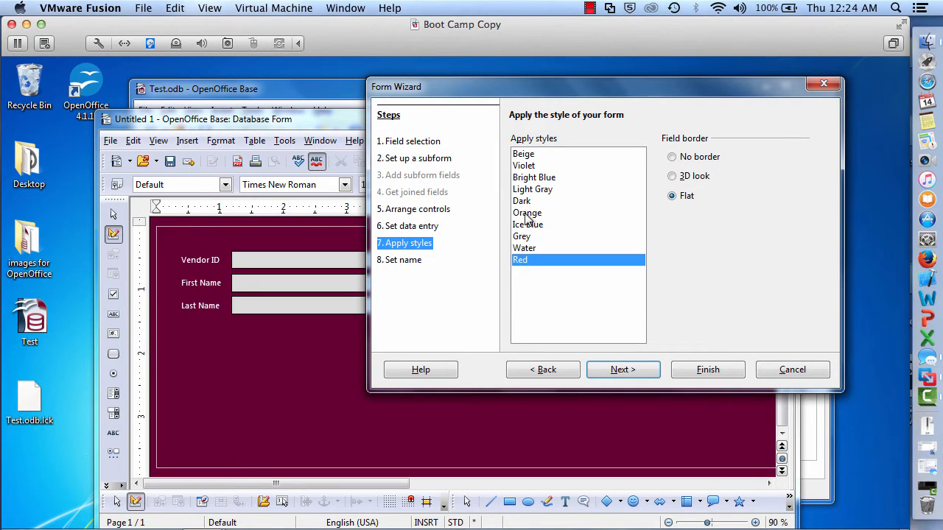
pyautogui.click(527, 214)
pyautogui.click(525, 190)
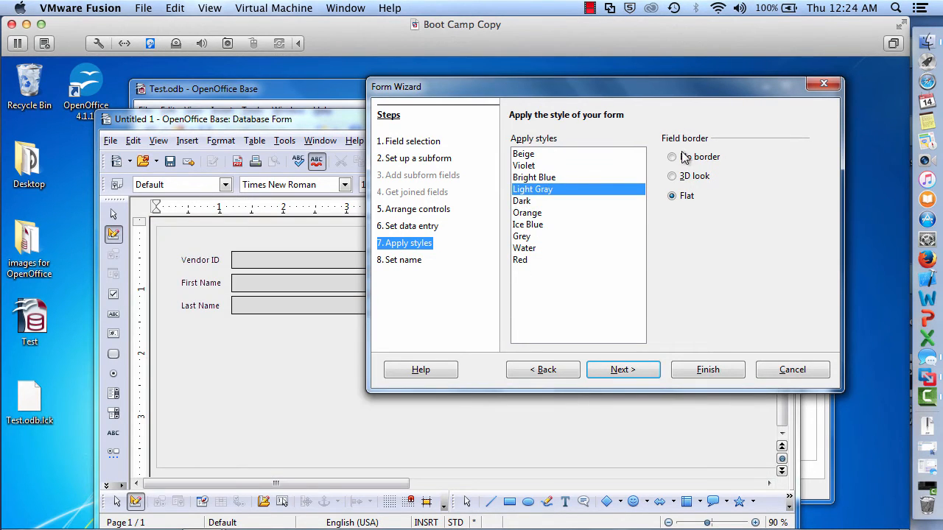
# Step: Compare the No border option with 3D look, keep 3D look, and apply the Bright Blue style to the form
pyautogui.click(673, 158)
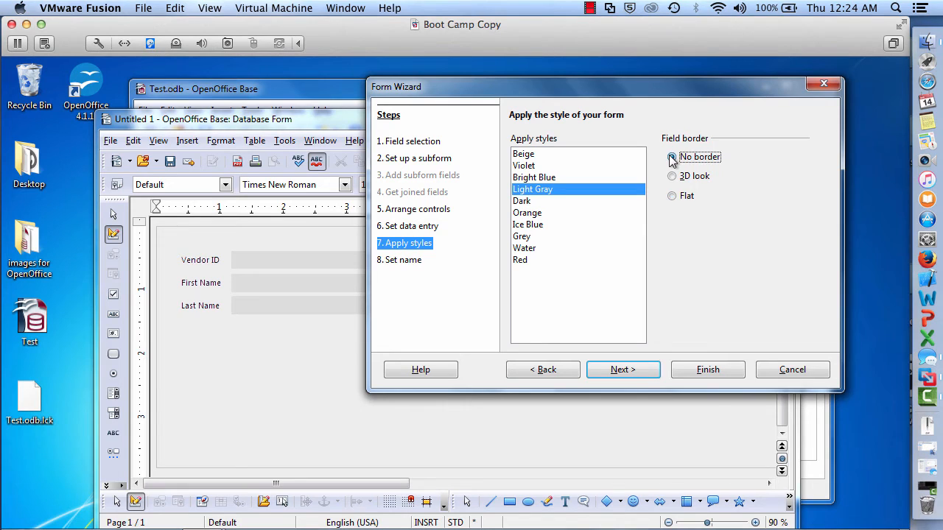
pyautogui.click(671, 177)
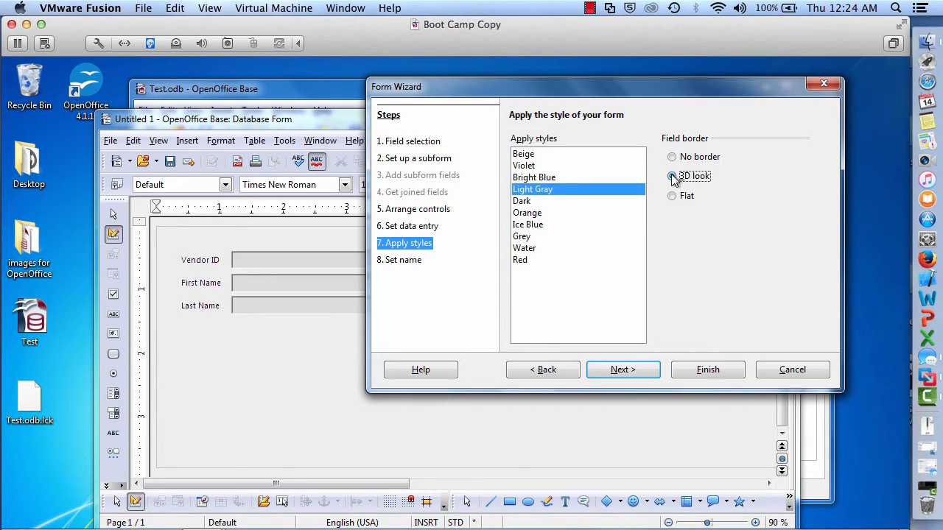
pyautogui.click(533, 178)
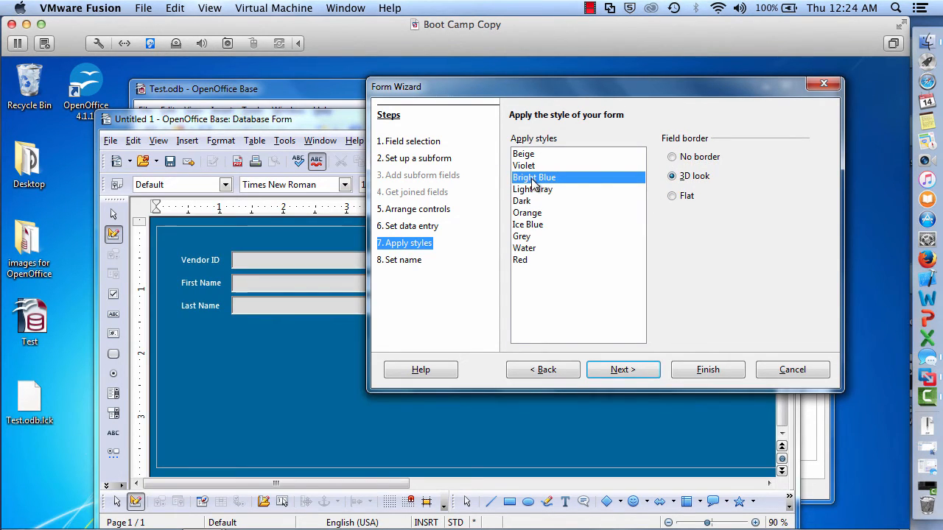
pyautogui.click(635, 370)
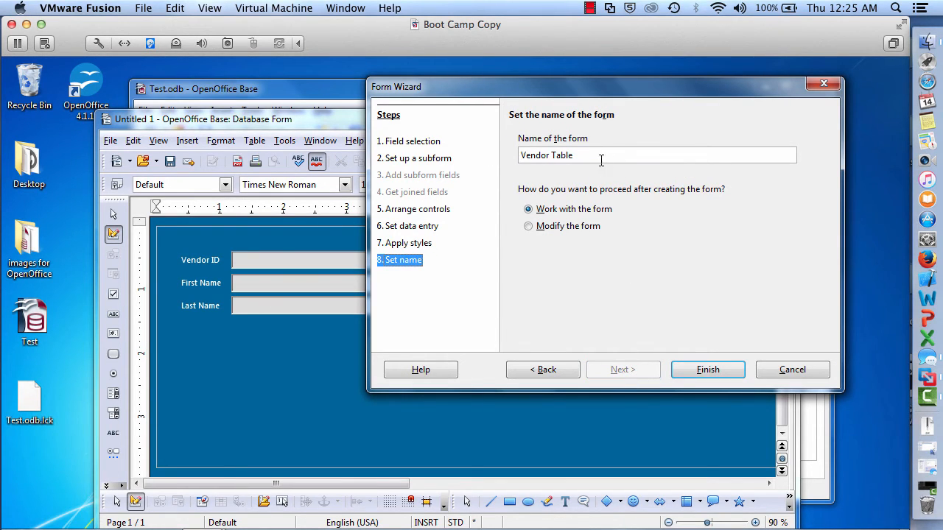
# Step: Name the form Vendor Form and finish the wizard with the option to work with the form
pyautogui.press('BackSpace')
pyautogui.press('BackSpace')
pyautogui.press('BackSpace')
pyautogui.press('BackSpace')
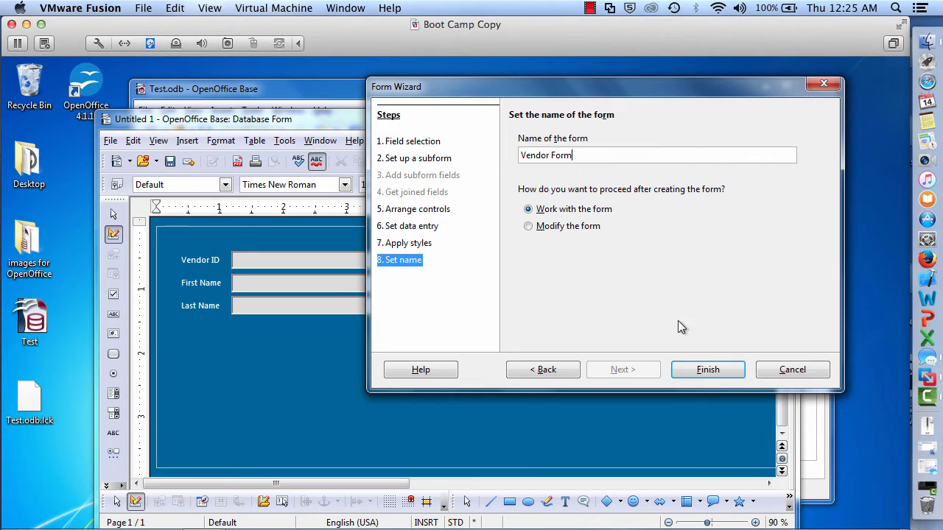
pyautogui.click(703, 371)
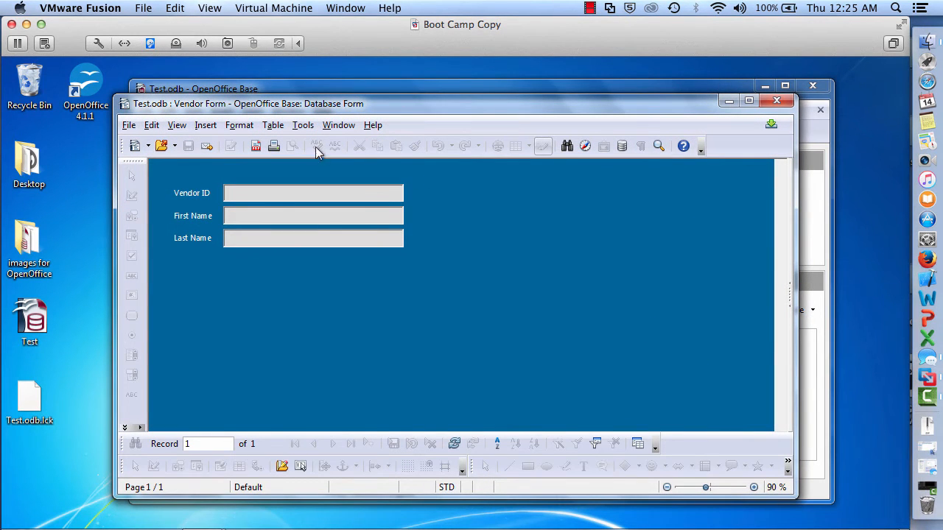
# Step: Enter the first vendor's first and last name with Vendor ID 1, and start a second record with Vendor ID 2
pyautogui.click(241, 188)
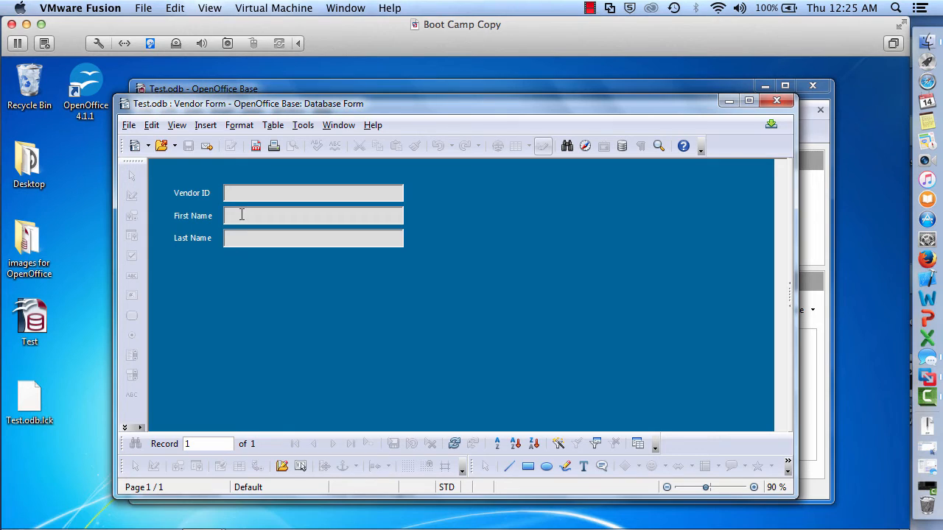
pyautogui.press('Tab')
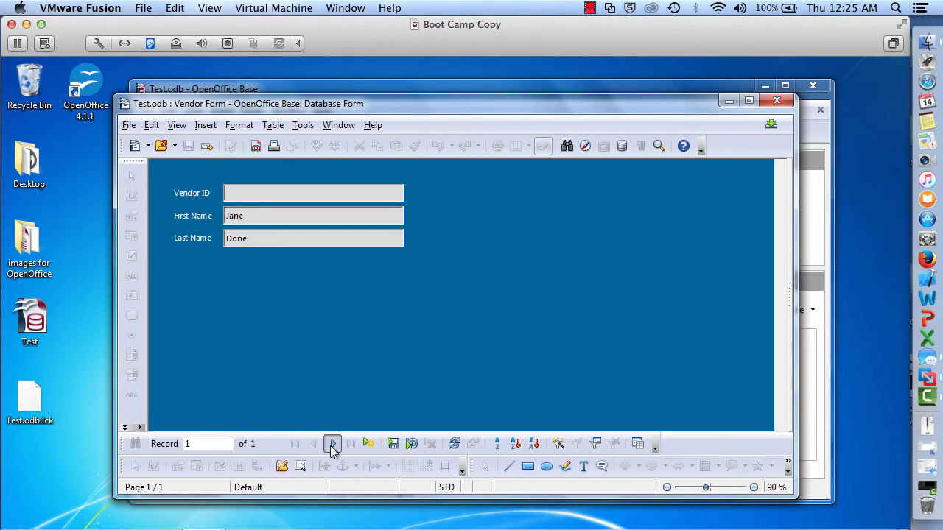
pyautogui.click(368, 443)
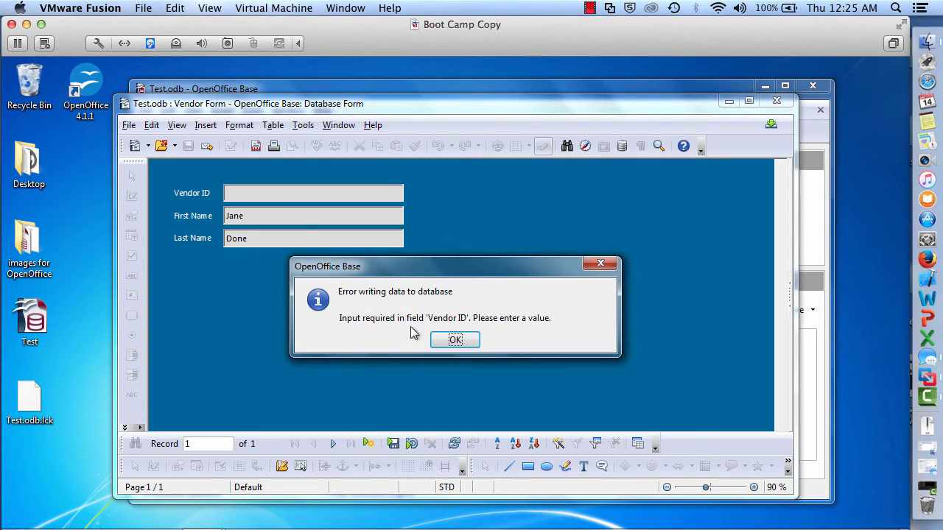
pyautogui.click(440, 342)
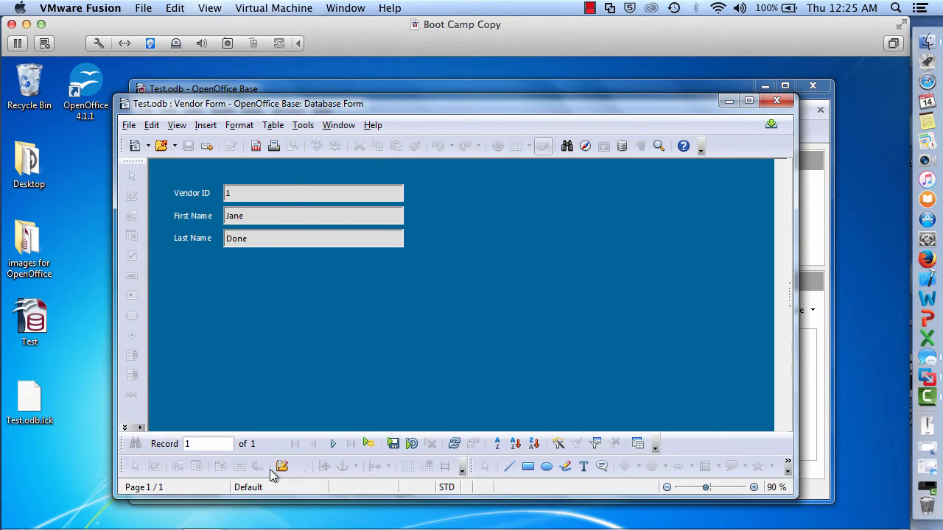
pyautogui.click(331, 444)
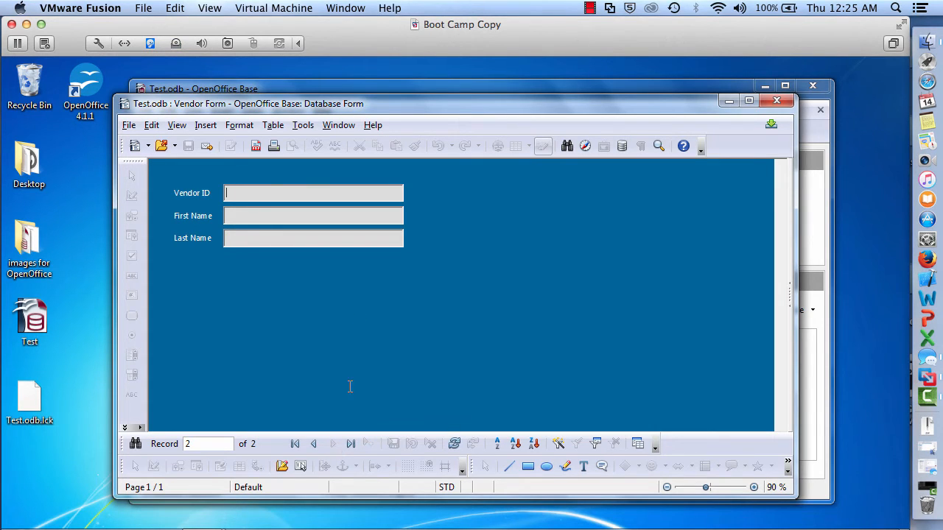
pyautogui.click(274, 191)
pyautogui.write('2')
pyautogui.click(591, 9)
pyautogui.click(635, 39)
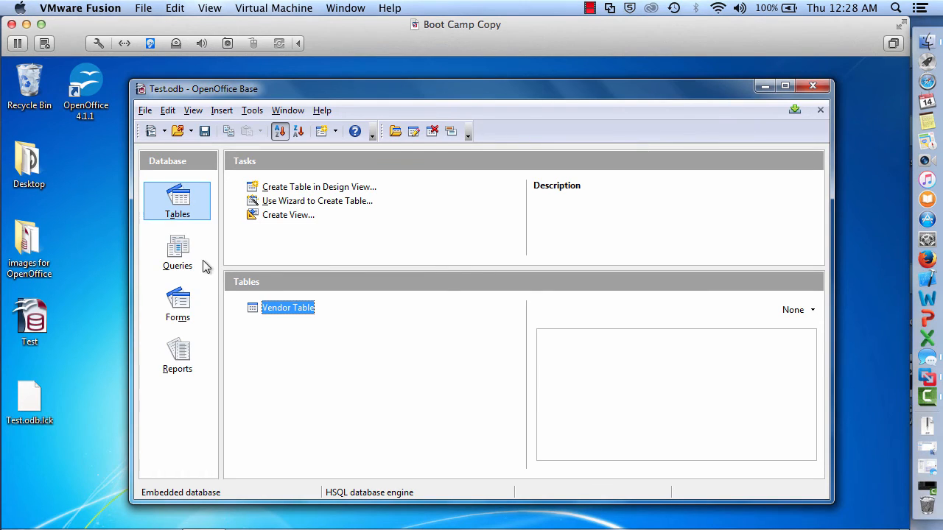
# Step: Open the saved Vendor Form, browse forward and back through its vendor records, and close it
pyautogui.click(178, 309)
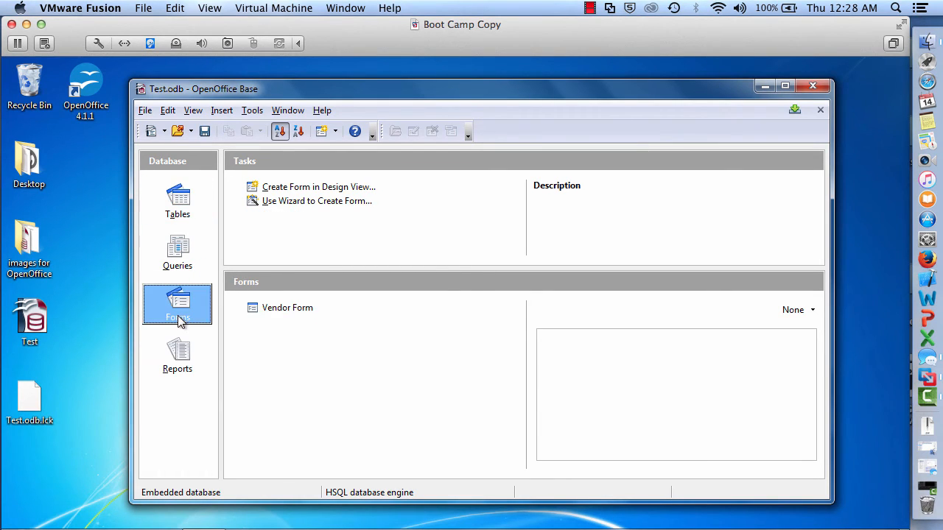
pyautogui.doubleClick(293, 308)
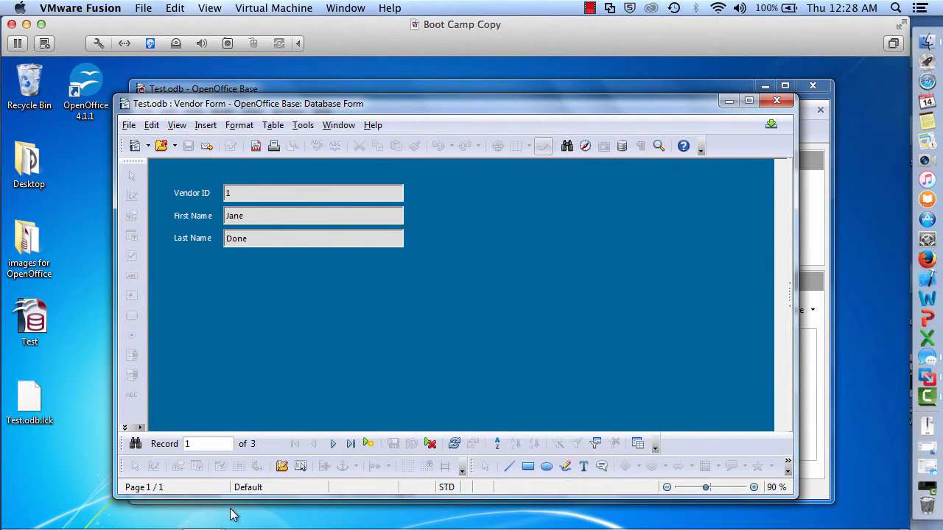
pyautogui.click(333, 444)
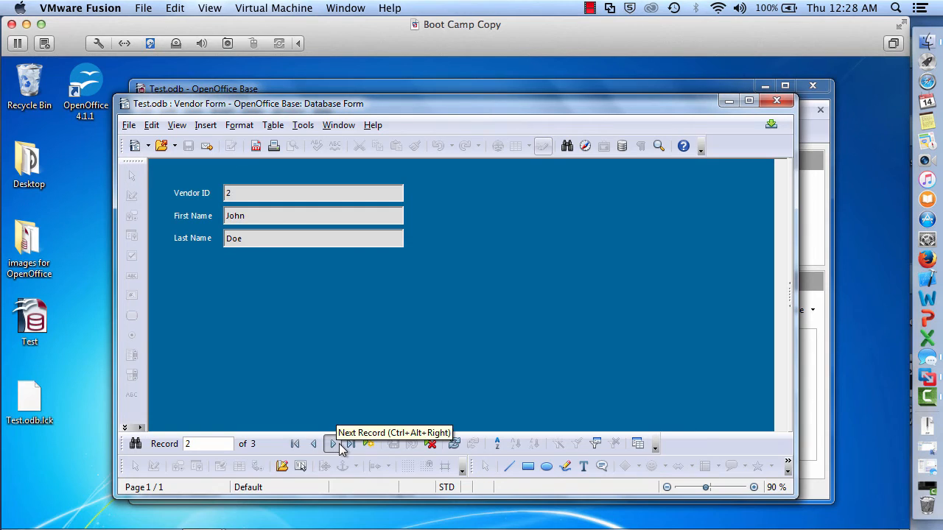
pyautogui.click(335, 445)
pyautogui.click(313, 445)
pyautogui.click(313, 444)
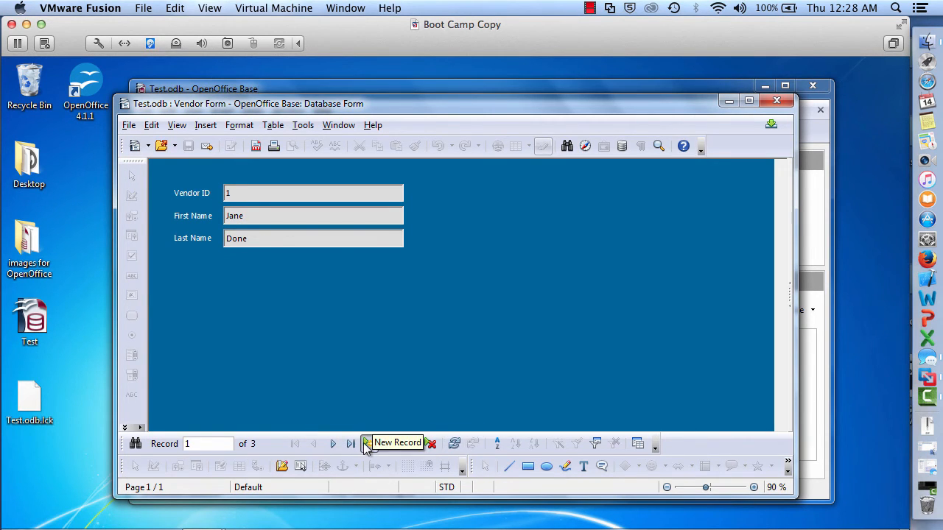
pyautogui.click(776, 100)
# Step: Open the Vendor Table's design for editing and change the Vendor ID field type to Integer [ INTEGER ]
pyautogui.click(181, 212)
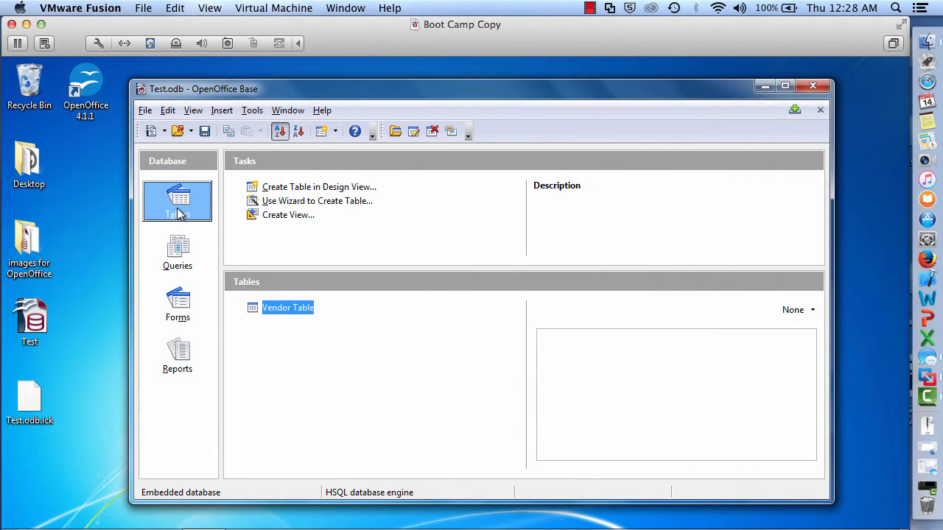
pyautogui.rightClick(271, 314)
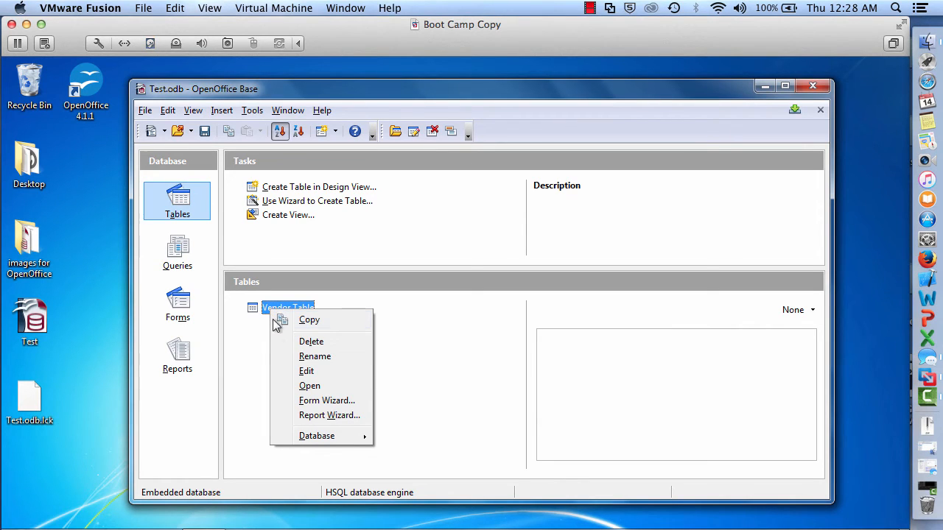
pyautogui.click(288, 371)
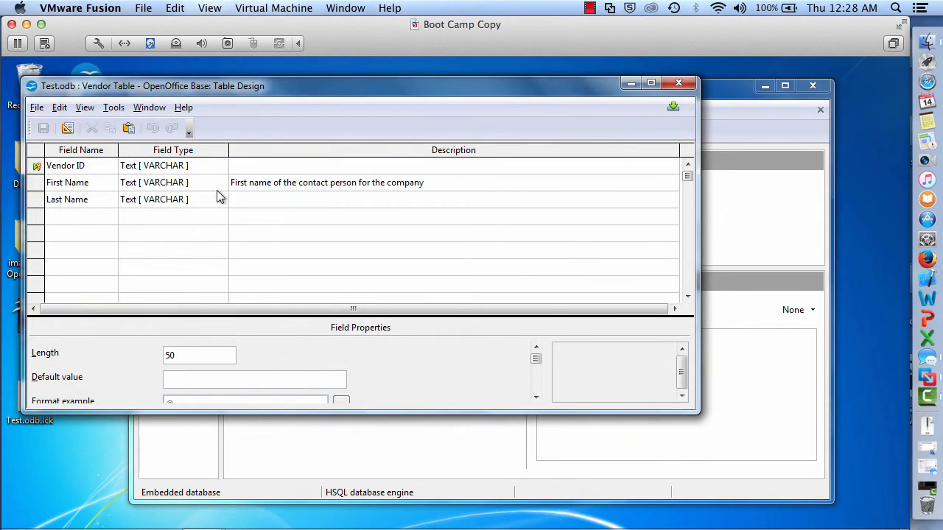
pyautogui.click(206, 165)
pyautogui.click(220, 166)
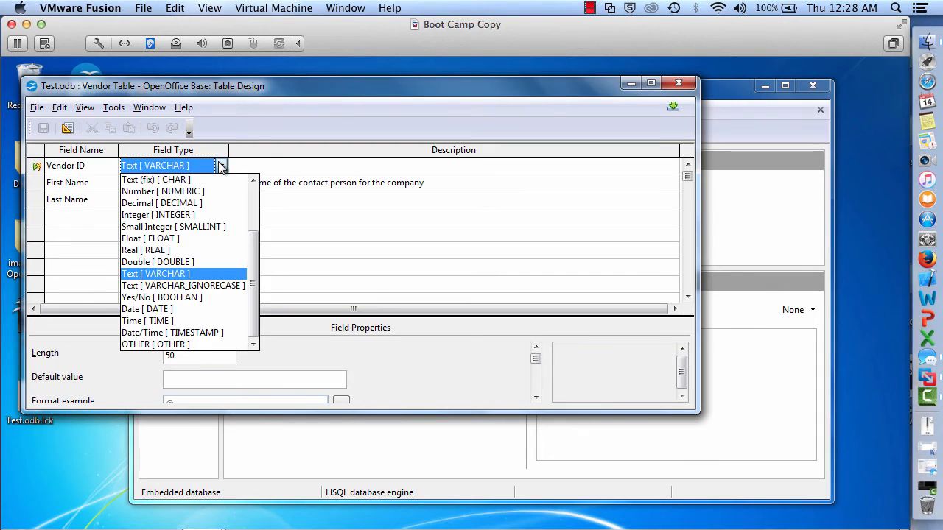
pyautogui.click(196, 215)
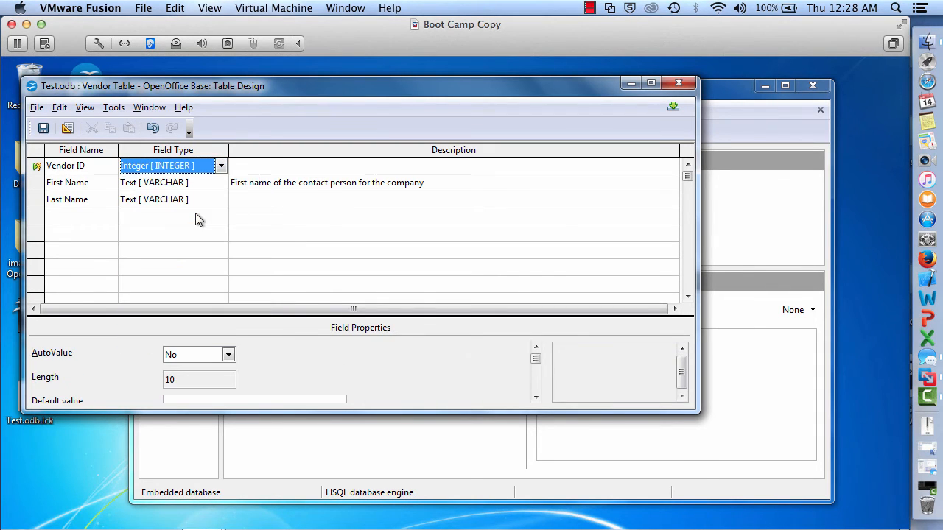
# Step: Set the Vendor ID field's AutoValue to Yes, enlarge the design window, and save and close the table design
pyautogui.click(228, 355)
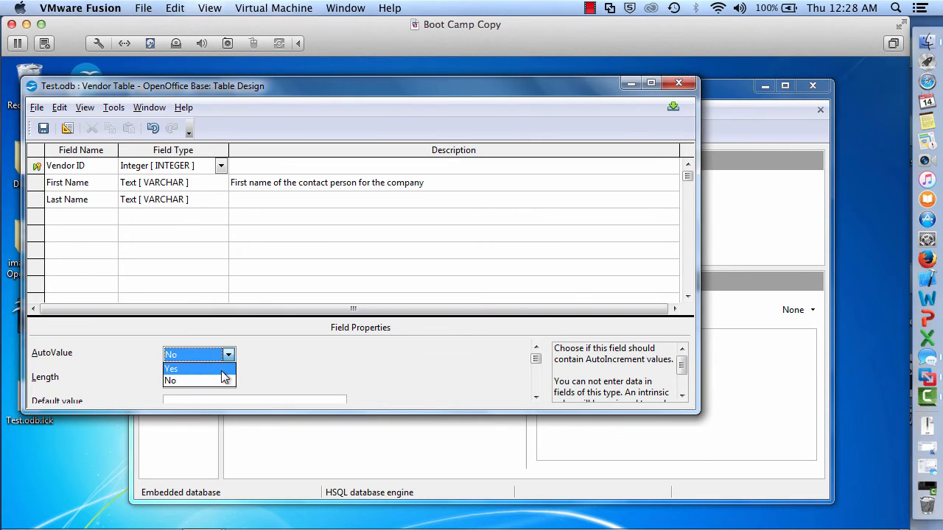
pyautogui.click(229, 376)
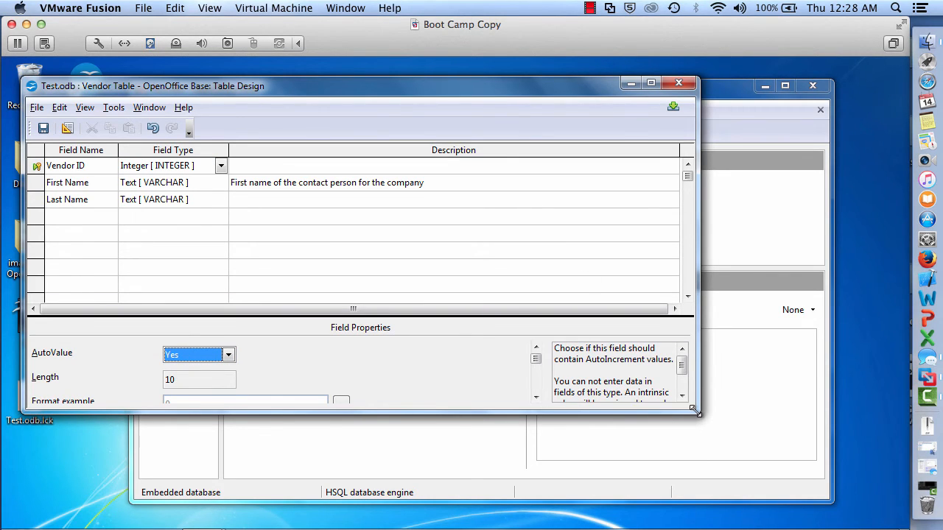
pyautogui.moveTo(696, 413); pyautogui.dragTo(707, 508)
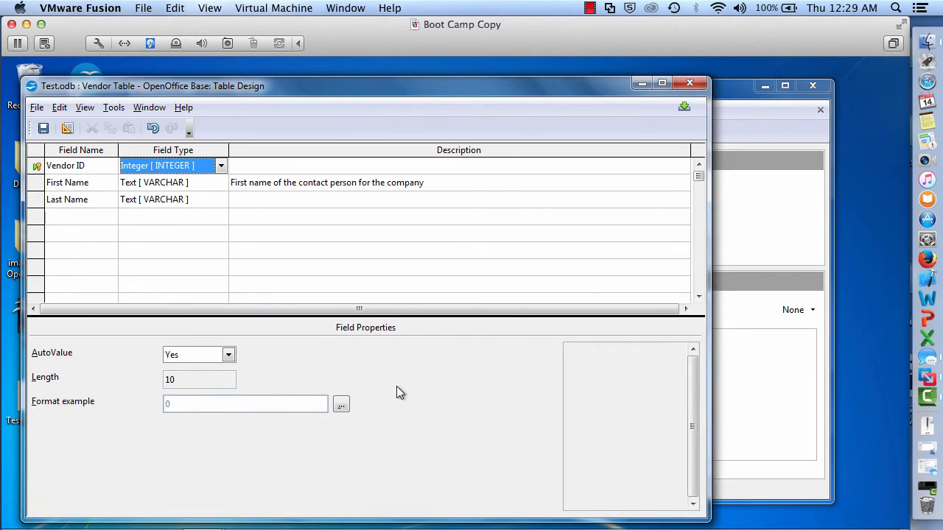
pyautogui.click(43, 128)
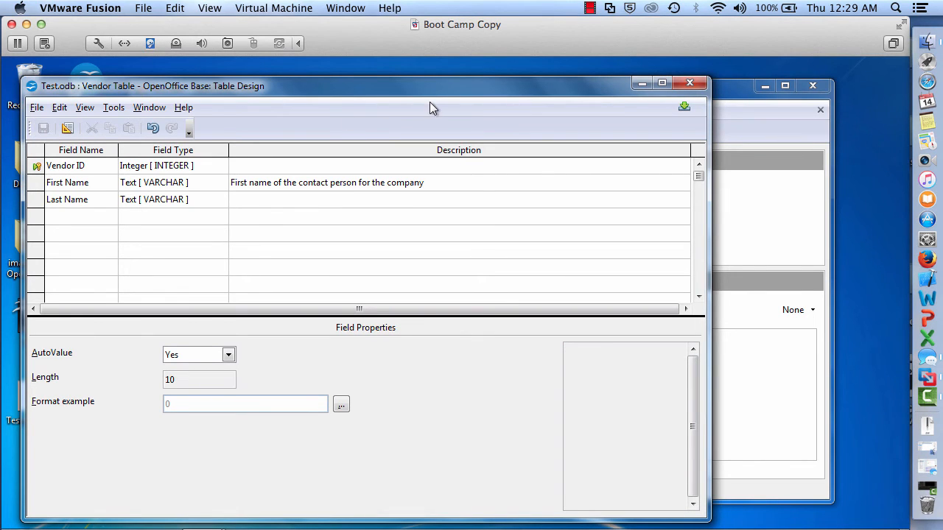
pyautogui.click(691, 83)
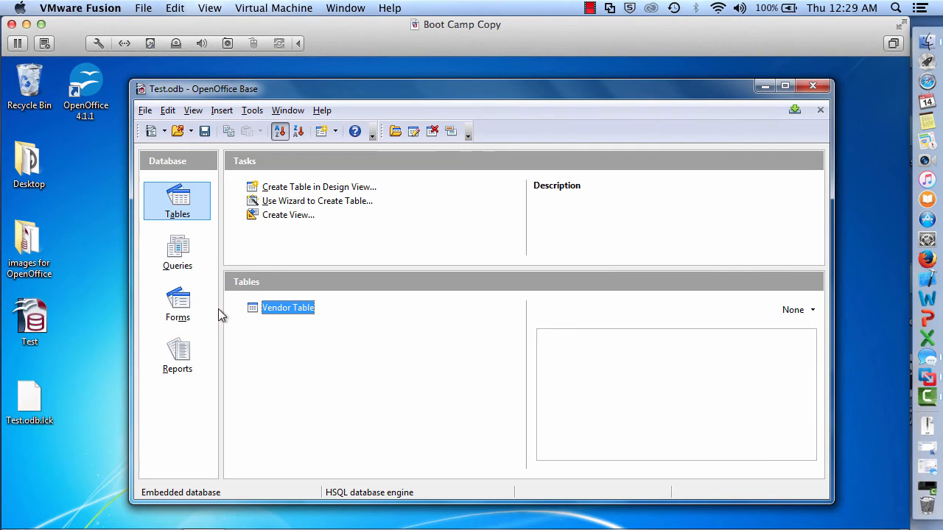
# Step: Return to the list of forms in the Test database
pyautogui.click(190, 308)
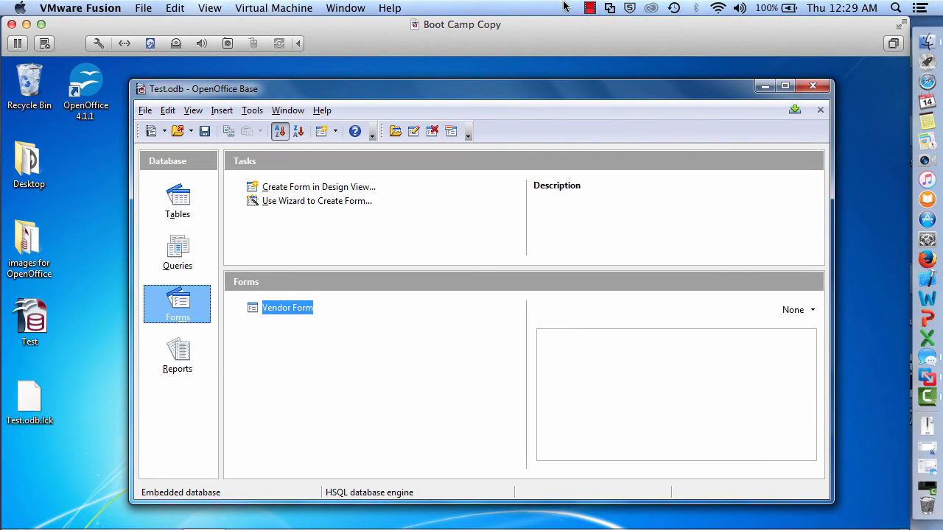
pyautogui.click(590, 8)
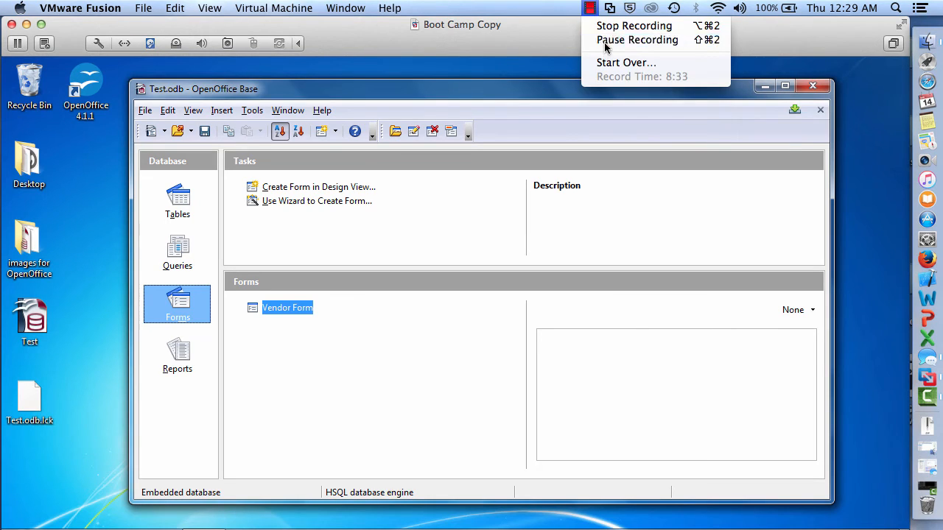
pyautogui.click(636, 40)
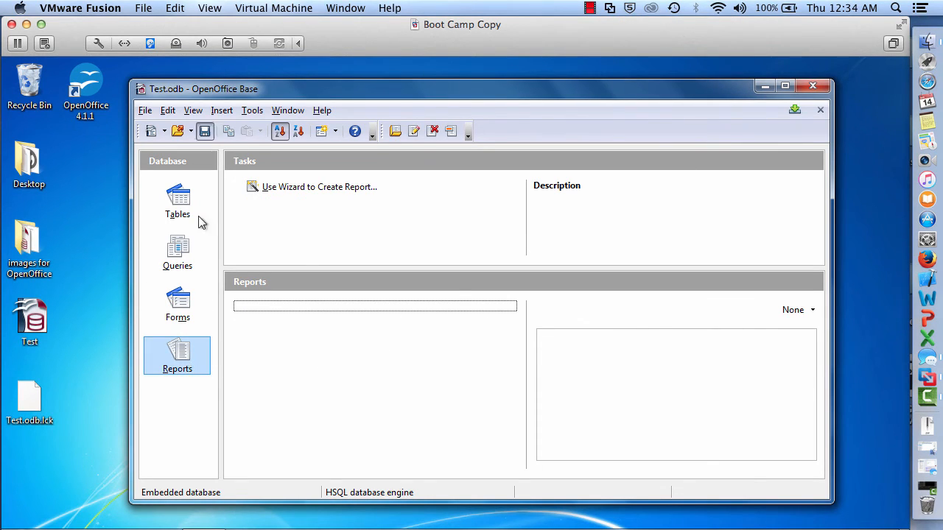
# Step: Start the Report Wizard in the Test database's reports and bring its window toward the centre of the desktop
pyautogui.click(178, 357)
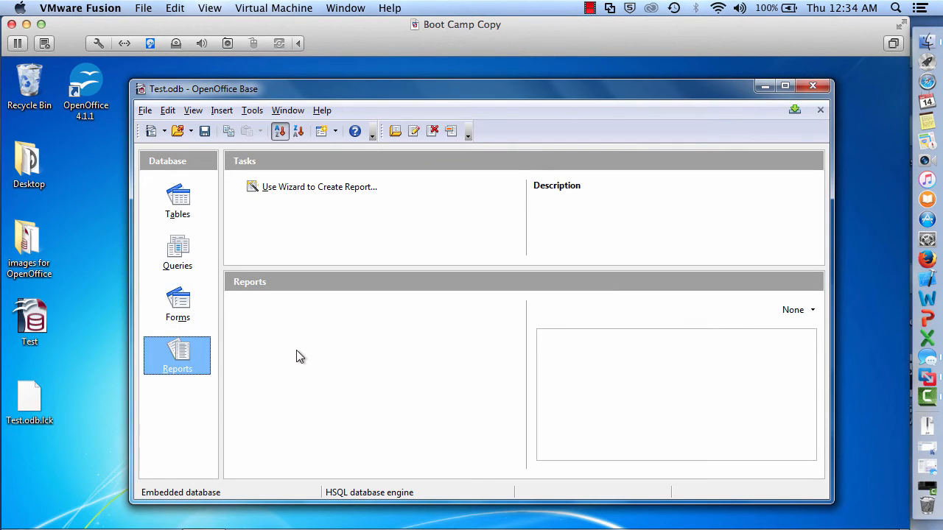
pyautogui.click(281, 189)
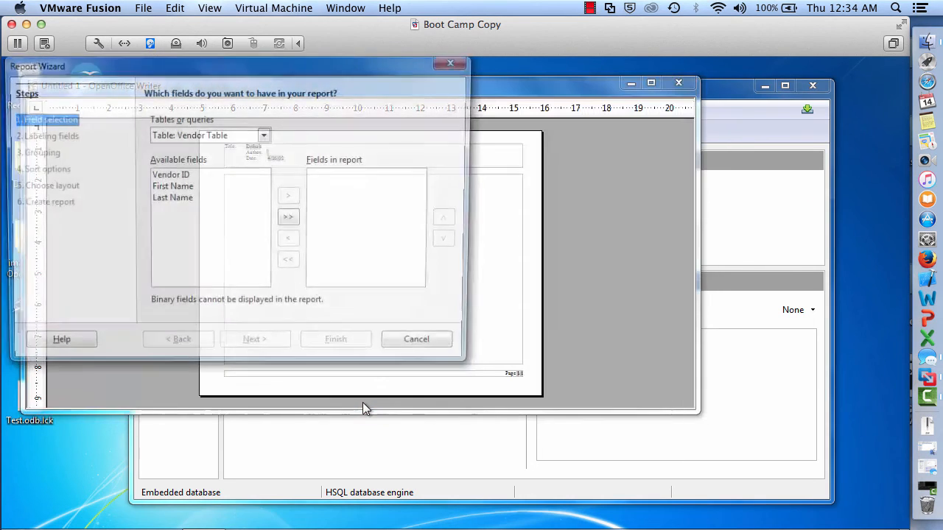
pyautogui.moveTo(165, 67); pyautogui.dragTo(294, 121)
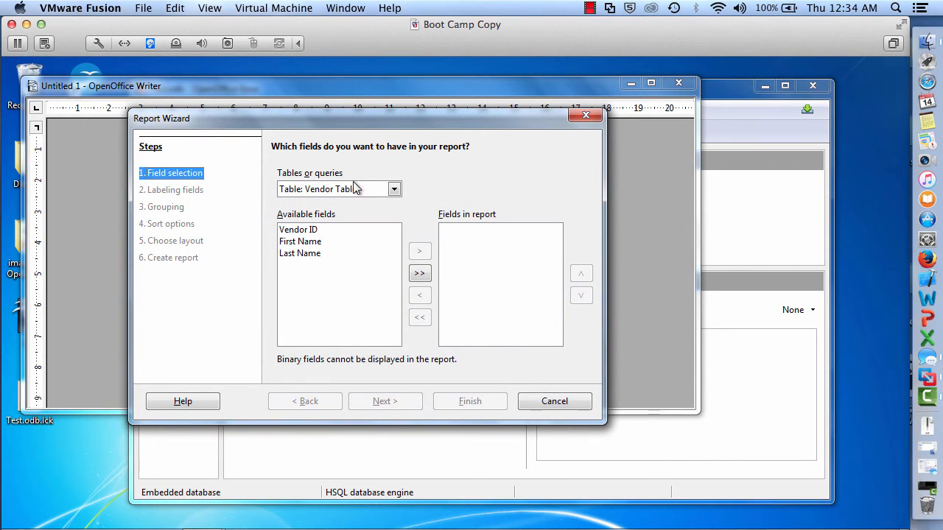
# Step: Add the Vendor ID, First Name and Last Name fields to the report one by one and remove all three again
pyautogui.click(310, 232)
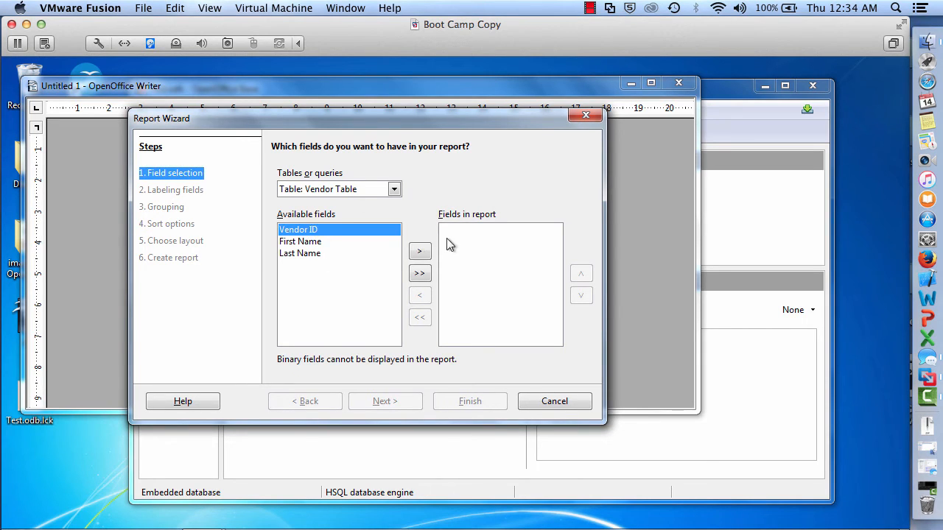
pyautogui.click(420, 251)
pyautogui.click(420, 252)
pyautogui.click(421, 252)
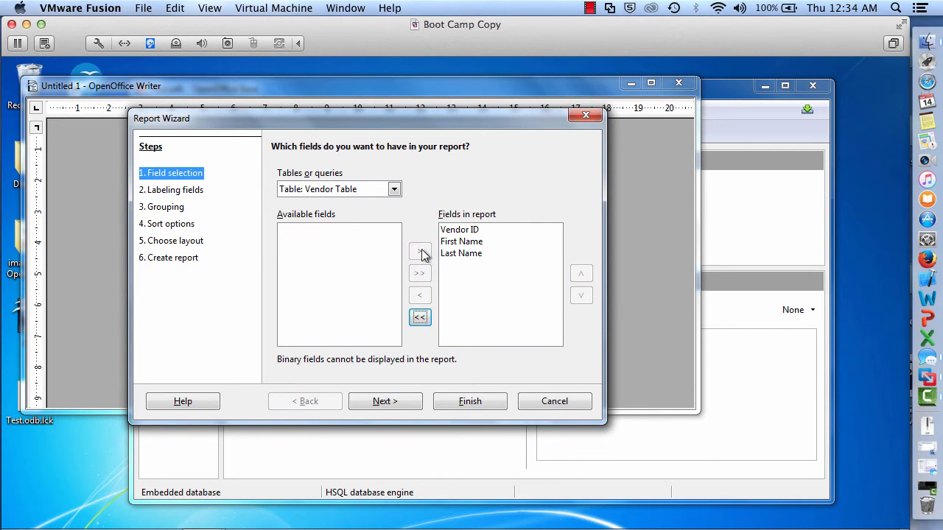
pyautogui.click(457, 248)
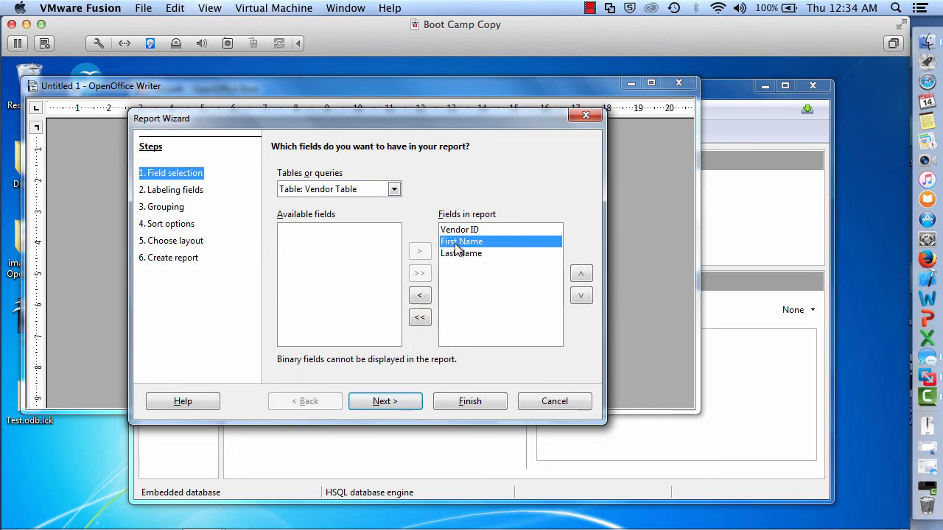
pyautogui.click(422, 297)
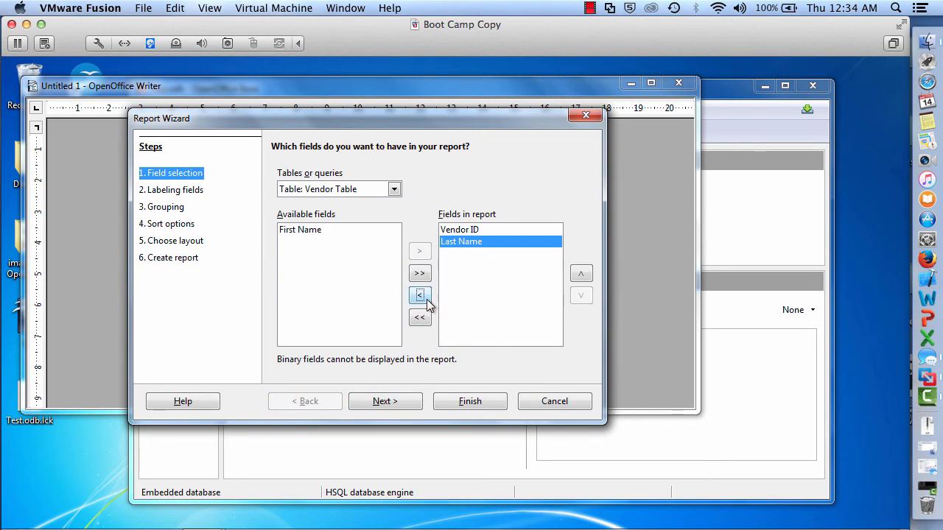
pyautogui.click(425, 299)
pyautogui.click(426, 300)
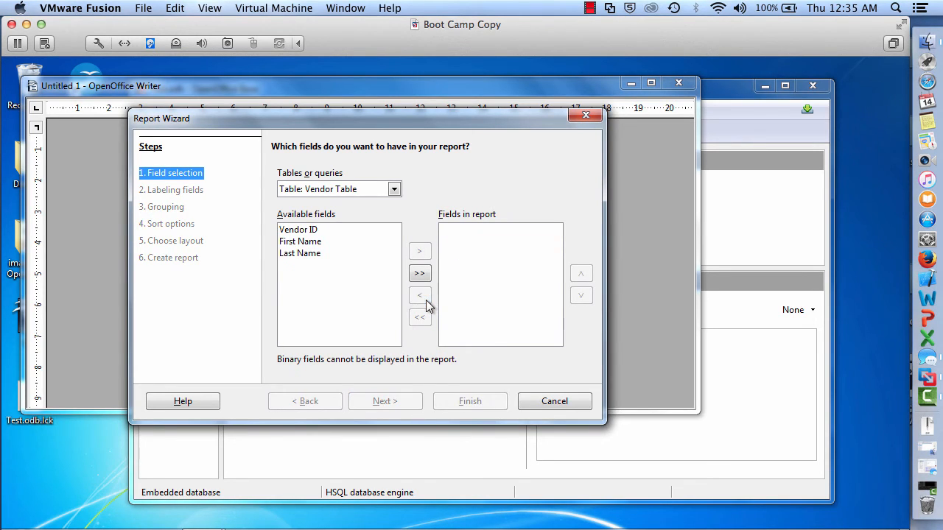
# Step: Add all Vendor Table fields to the report at once and label Vendor ID as Vendor Key and First Name as First Name Contact
pyautogui.click(420, 276)
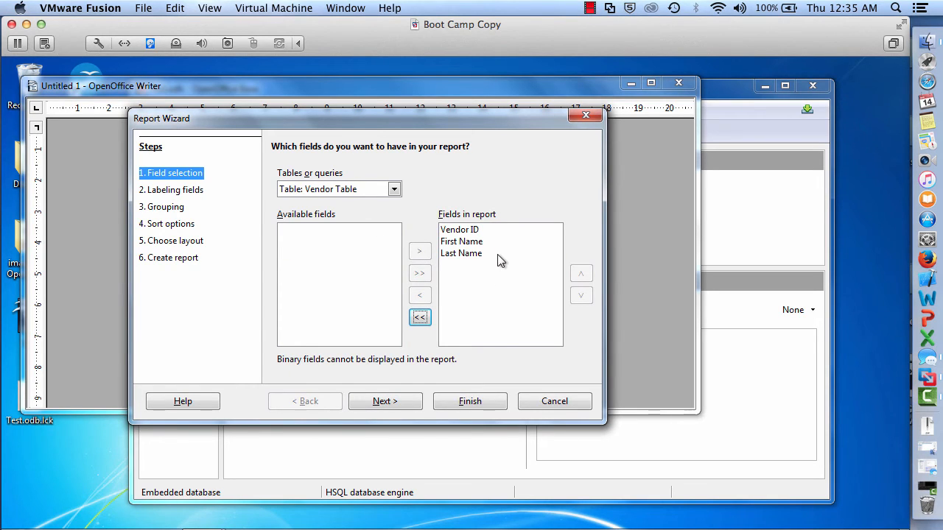
pyautogui.click(396, 410)
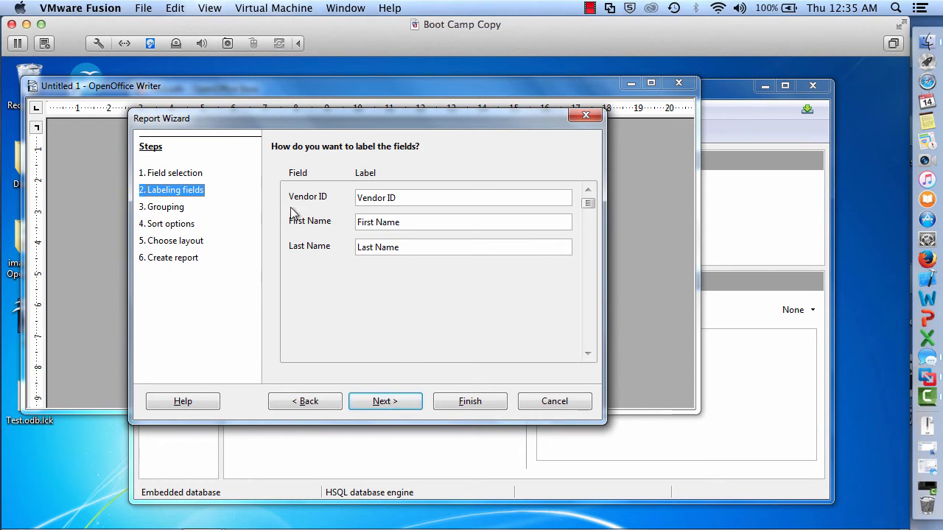
pyautogui.click(428, 198)
pyautogui.press('BackSpace')
pyautogui.write('Key')
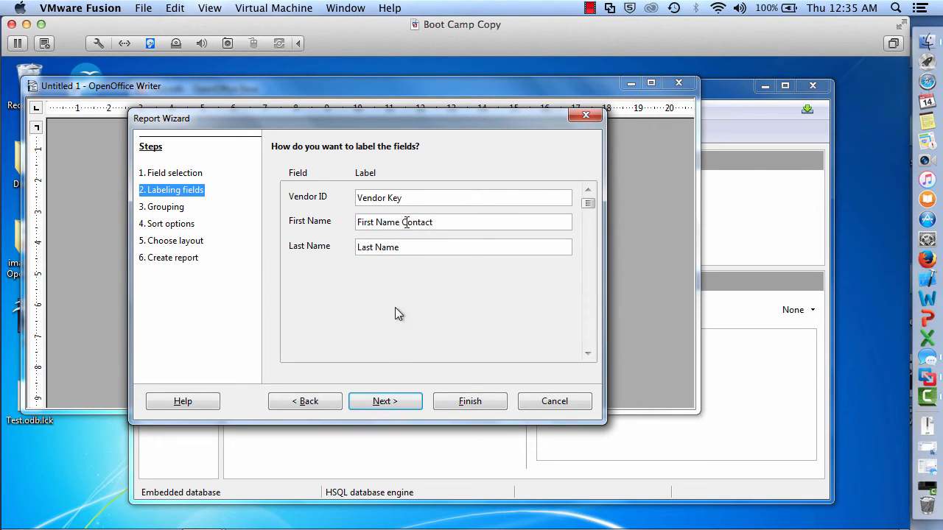
pyautogui.click(391, 401)
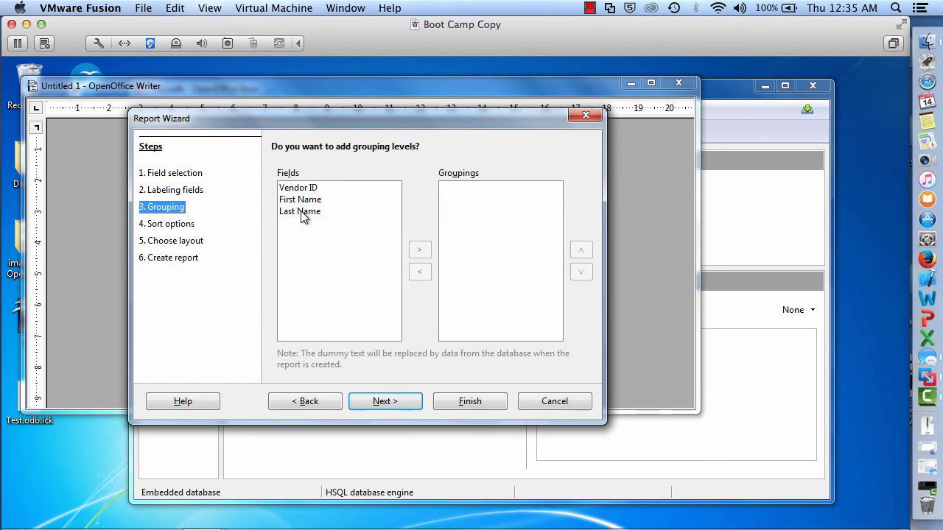
# Step: Skip grouping levels and sort the report ascending by Last Name and second by First Name
pyautogui.click(386, 403)
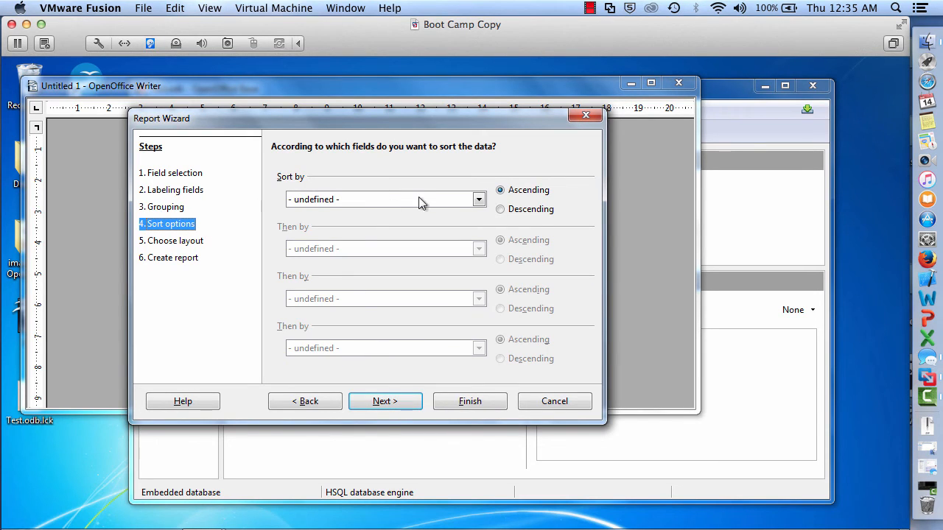
pyautogui.click(478, 201)
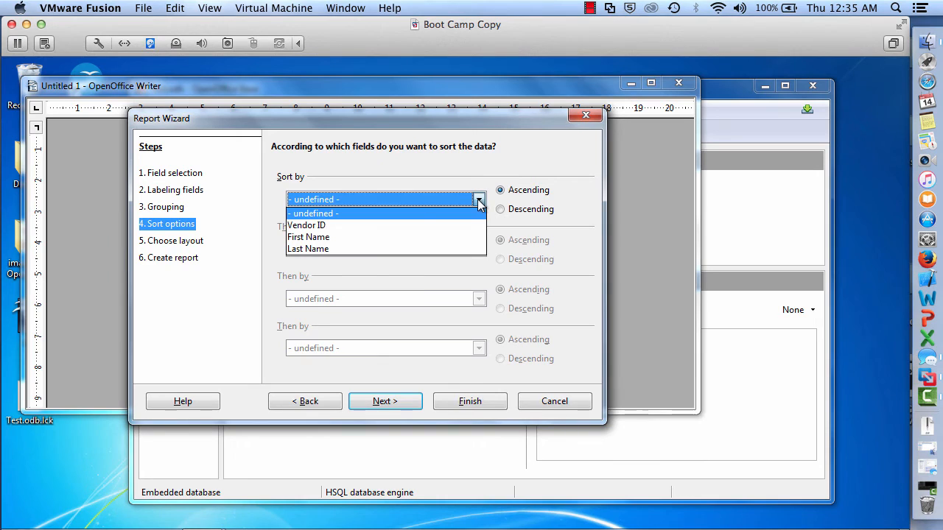
pyautogui.click(353, 249)
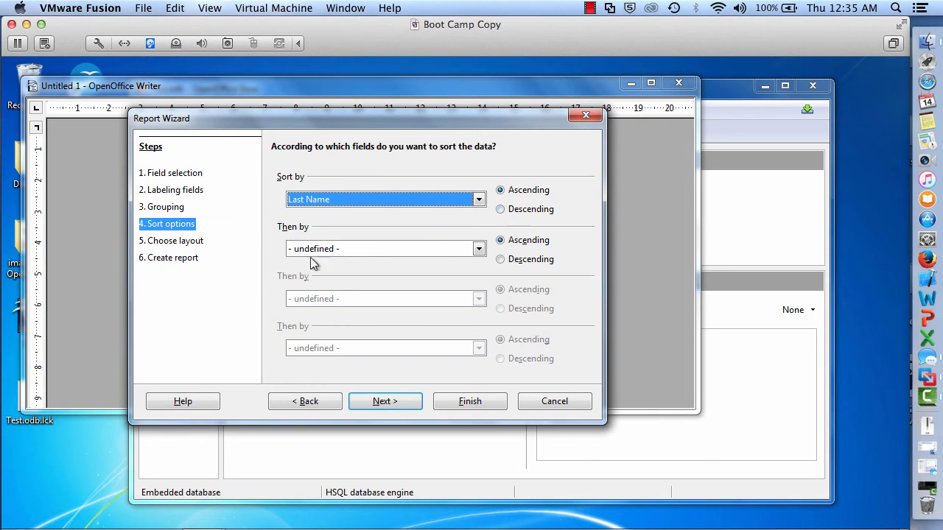
pyautogui.click(479, 249)
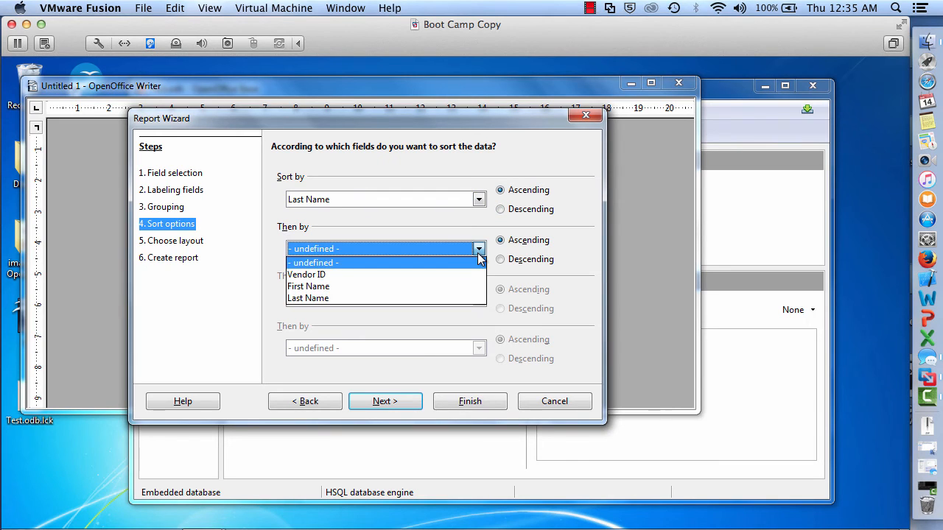
pyautogui.click(328, 285)
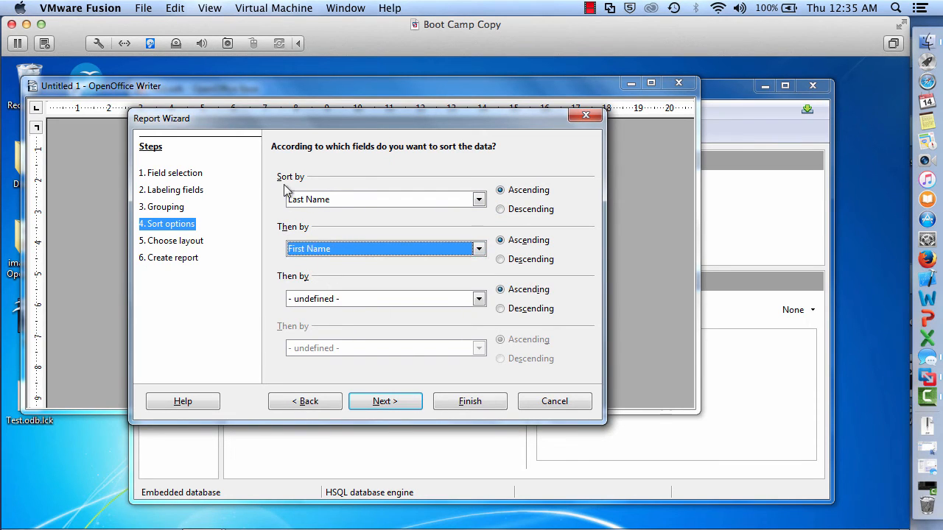
pyautogui.click(391, 406)
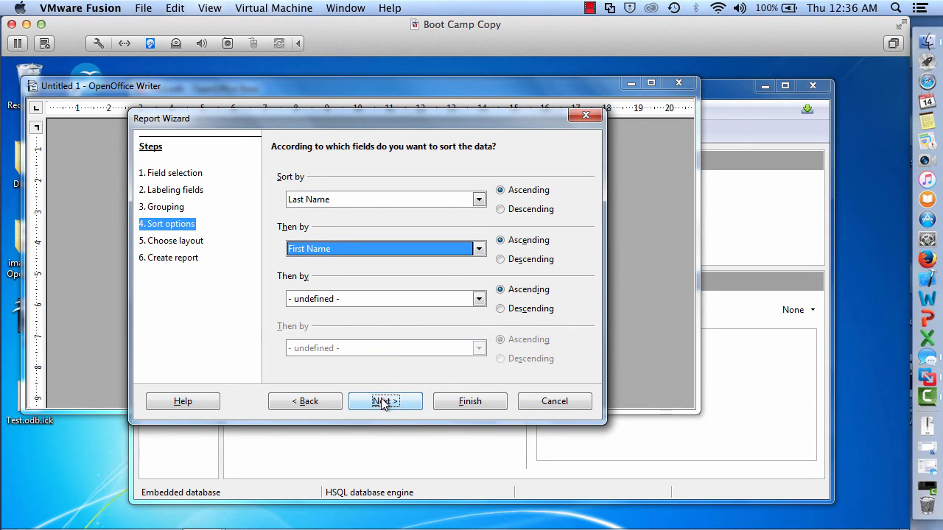
pyautogui.click(381, 401)
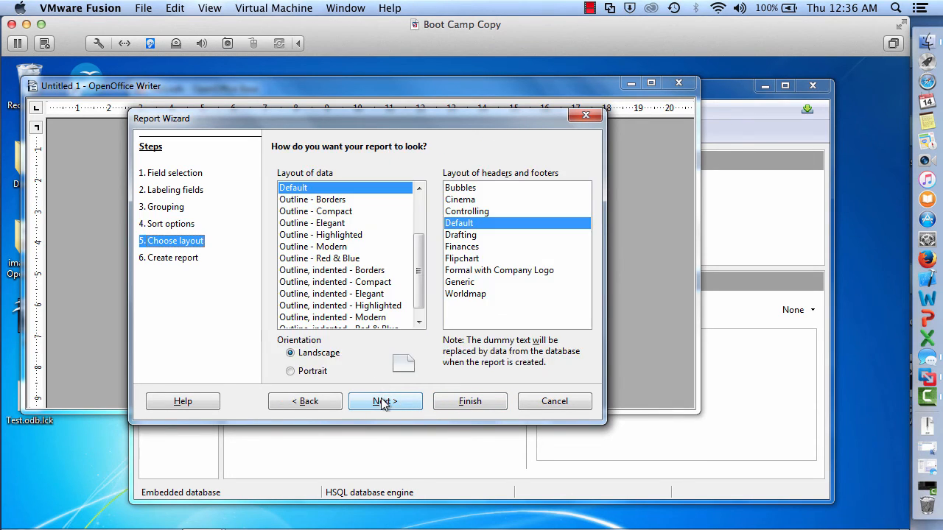
# Step: Choose the Outline - Elegant data layout and Cinema headers and footers, and create the dynamic report titled Vendor Table immediately
pyautogui.click(316, 213)
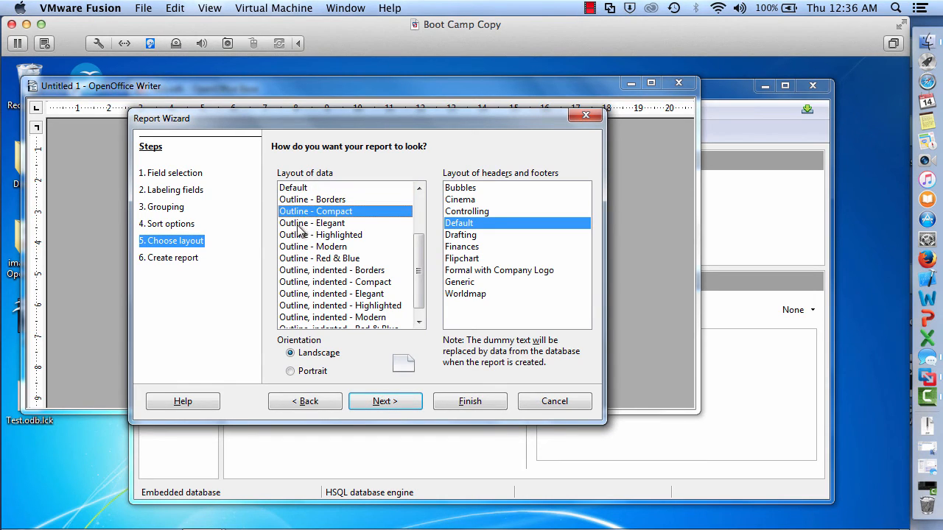
pyautogui.click(314, 225)
pyautogui.click(458, 236)
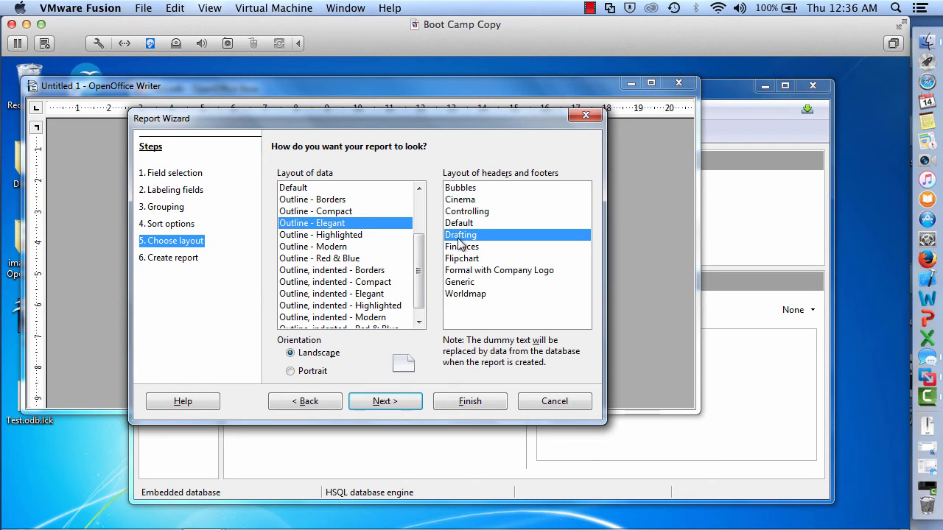
pyautogui.click(463, 259)
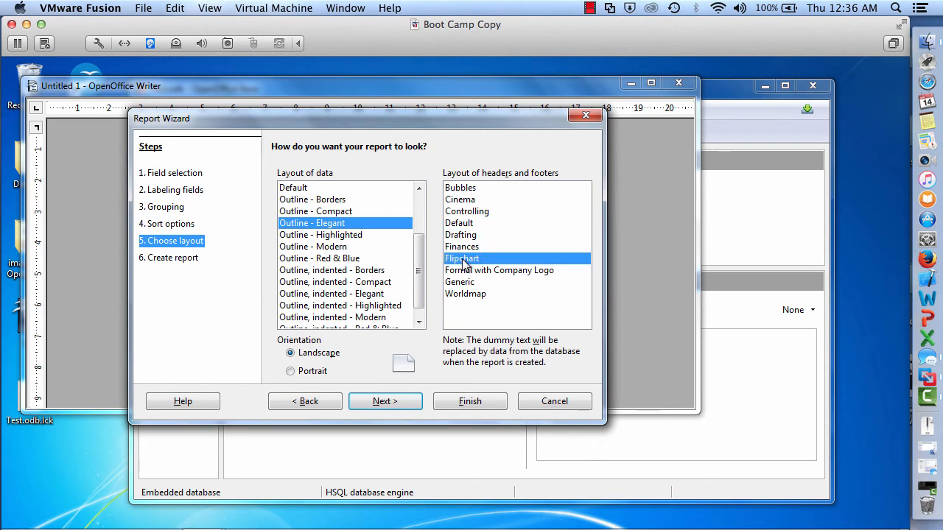
pyautogui.click(454, 187)
pyautogui.click(472, 212)
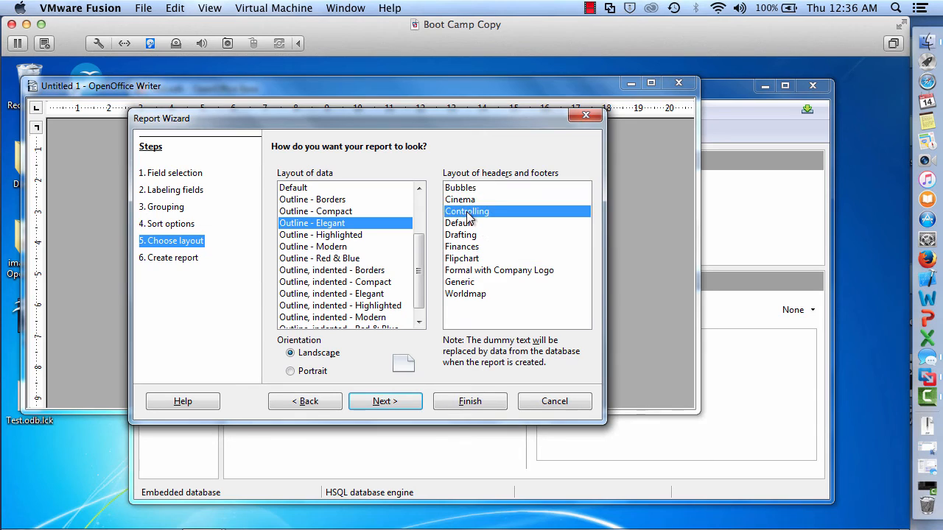
pyautogui.click(461, 192)
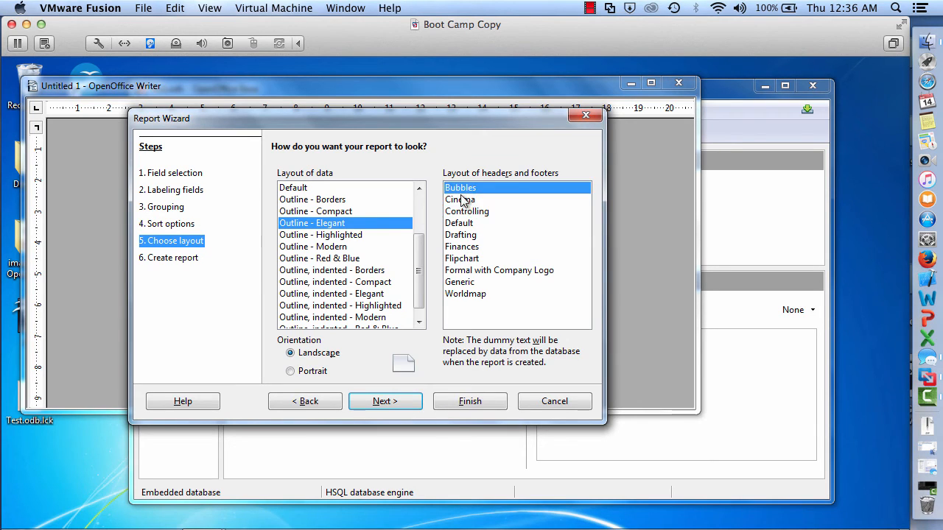
pyautogui.click(462, 200)
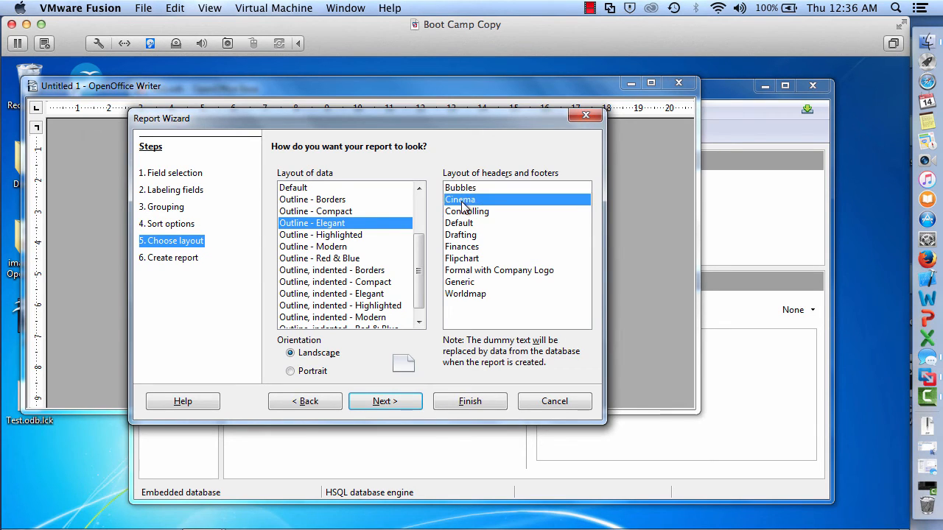
pyautogui.click(384, 402)
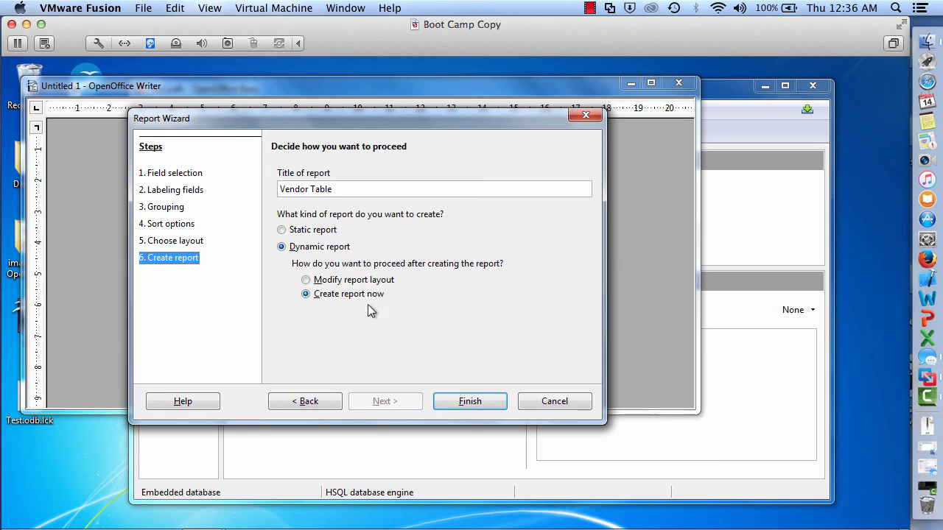
pyautogui.click(464, 405)
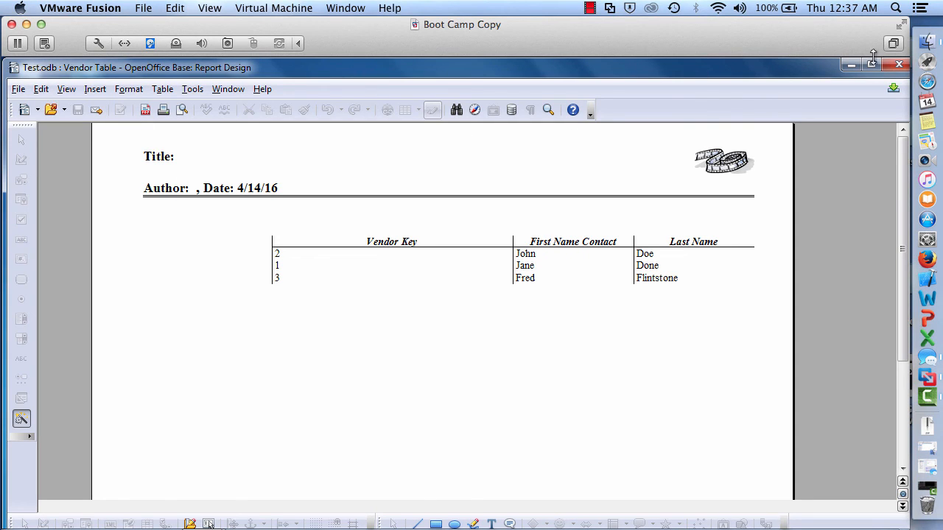
# Step: Close the generated report and reopen the Vendor Table report for editing
pyautogui.click(18, 89)
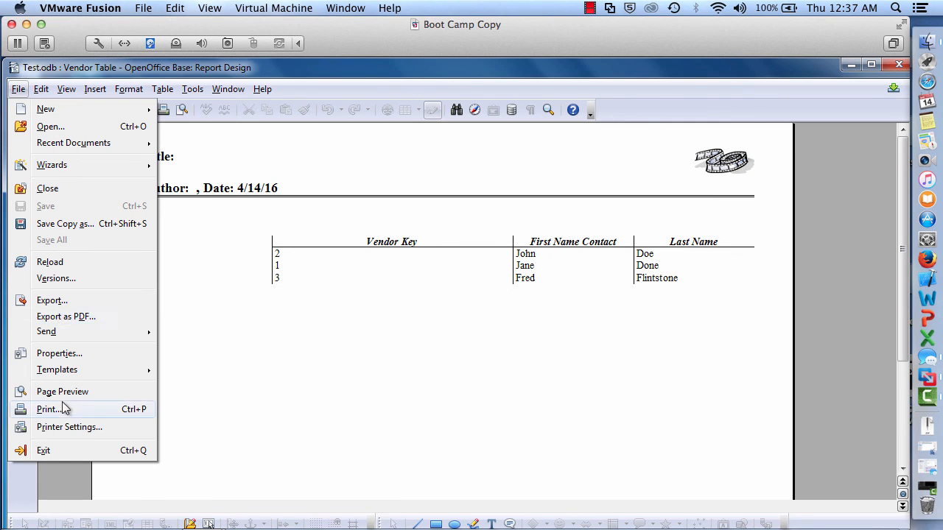
pyautogui.click(898, 65)
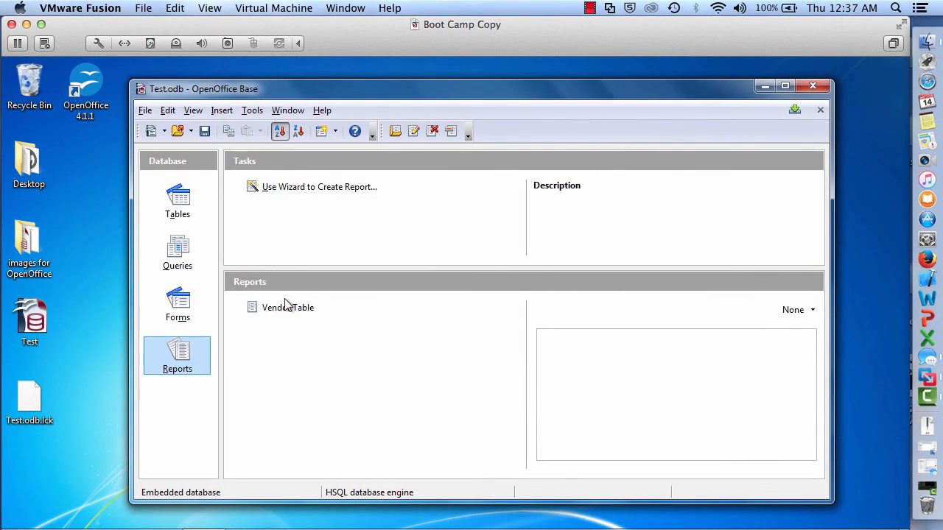
pyautogui.rightClick(291, 312)
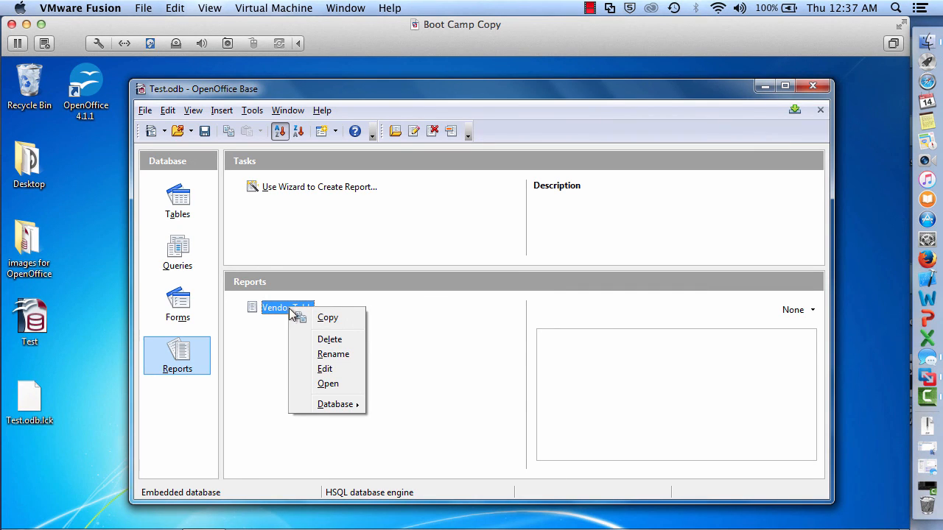
pyautogui.click(322, 370)
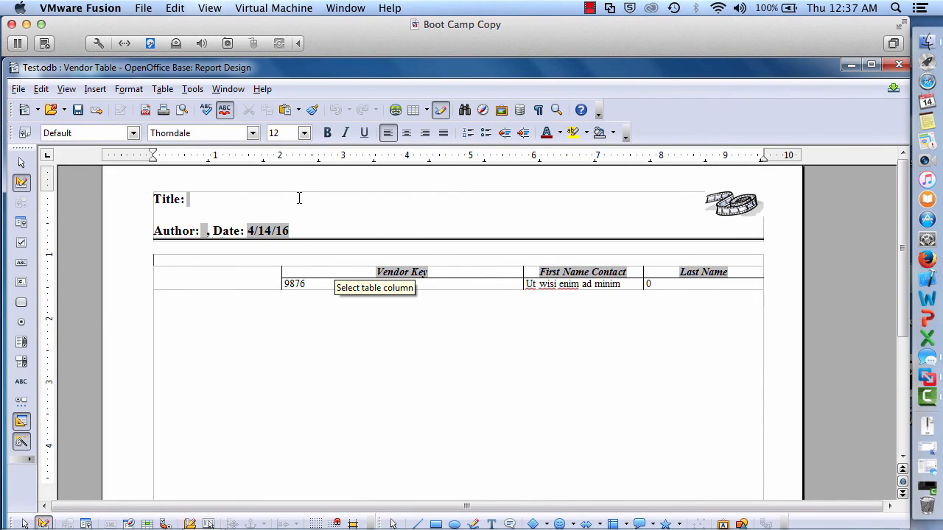
# Step: Enter Vendor Report after the Title label in the report header
pyautogui.click(213, 203)
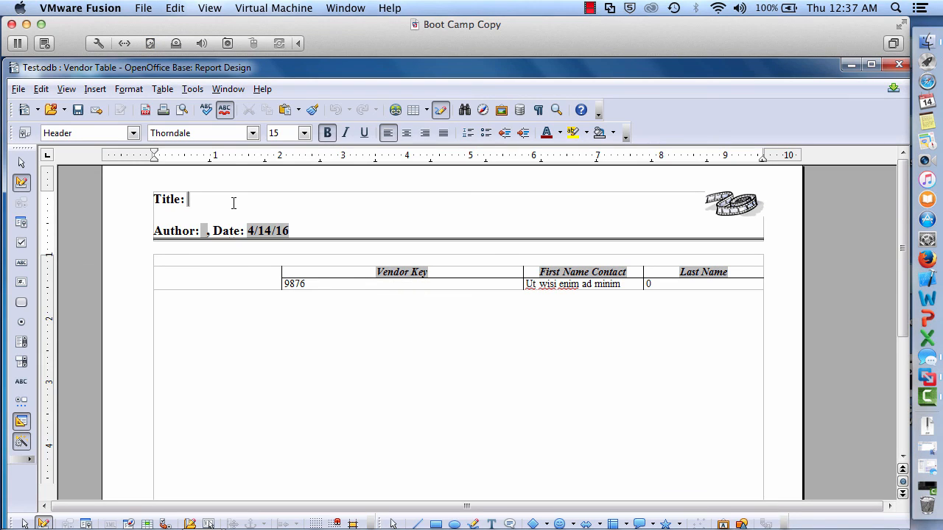
pyautogui.write('Vendor')
pyautogui.press('BackSpace')
pyautogui.press('BackSpace')
pyautogui.press('BackSpace')
pyautogui.press('BackSpace')
pyautogui.press('BackSpace')
pyautogui.press('BackSpace')
pyautogui.write('Venodr')
pyautogui.press('BackSpace')
pyautogui.press('BackSpace')
pyautogui.press('BackSpace')
pyautogui.press('BackSpace')
pyautogui.write('dor Repor')
# Step: Inspect the field settings of the report header's Title field and leave them without changes
pyautogui.click(184, 199)
pyautogui.doubleClick(189, 199)
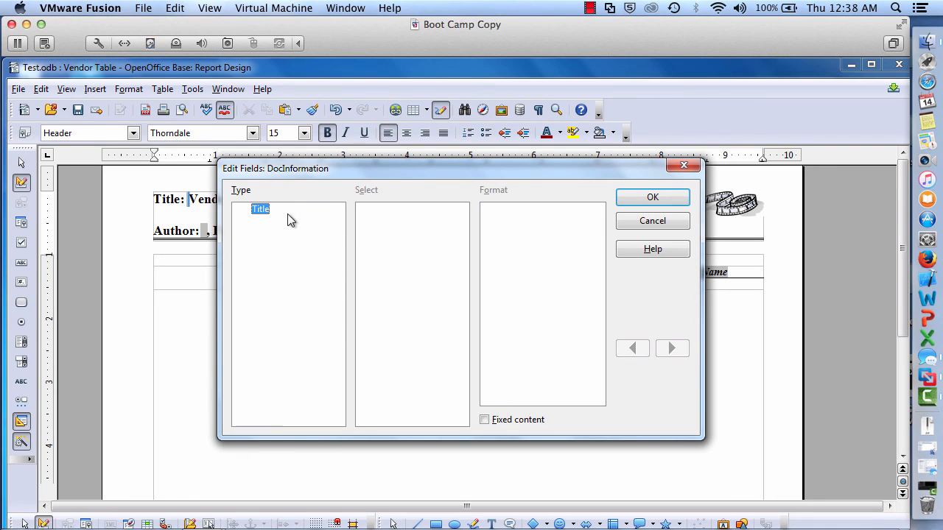
pyautogui.click(660, 224)
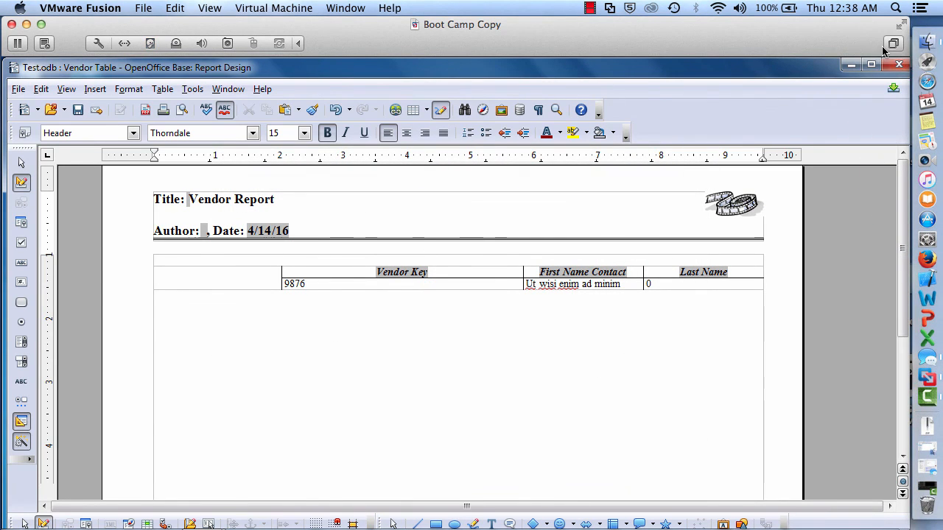
# Step: Close the report design and save its changes
pyautogui.click(898, 64)
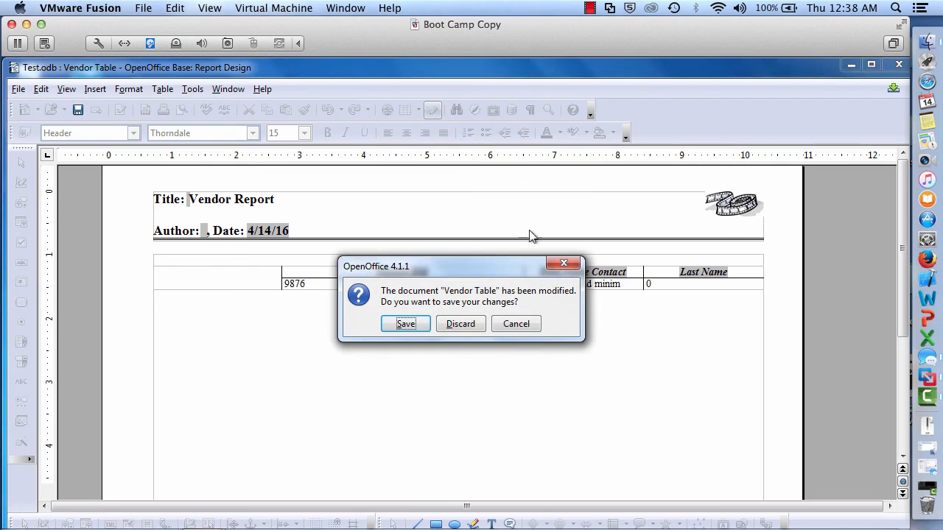
pyautogui.click(405, 326)
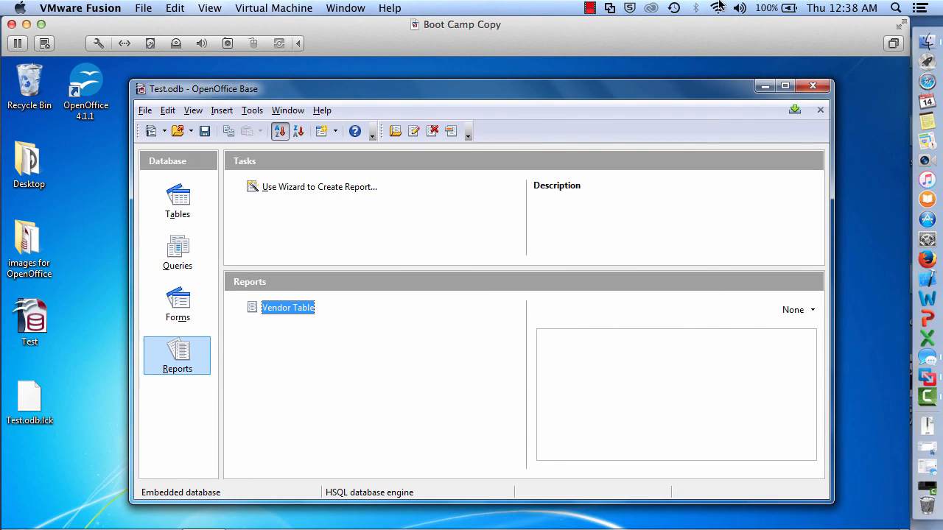
pyautogui.click(586, 10)
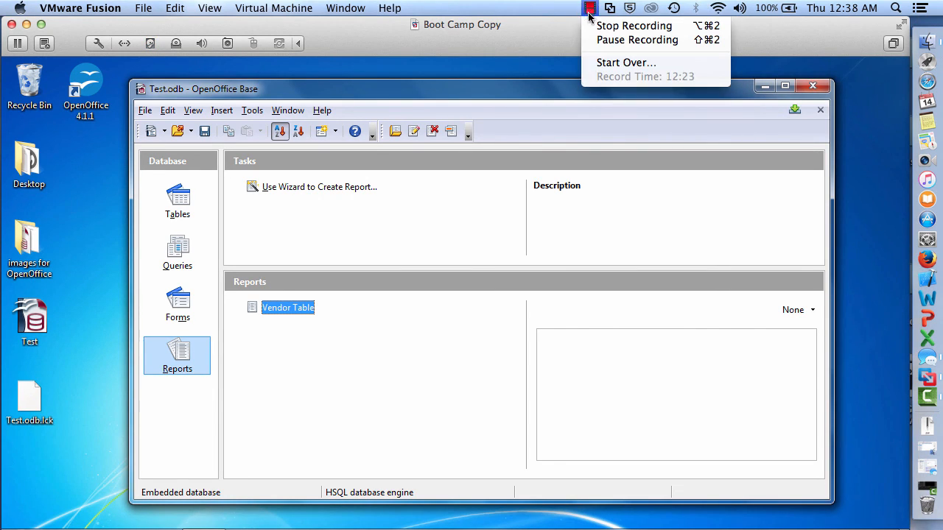